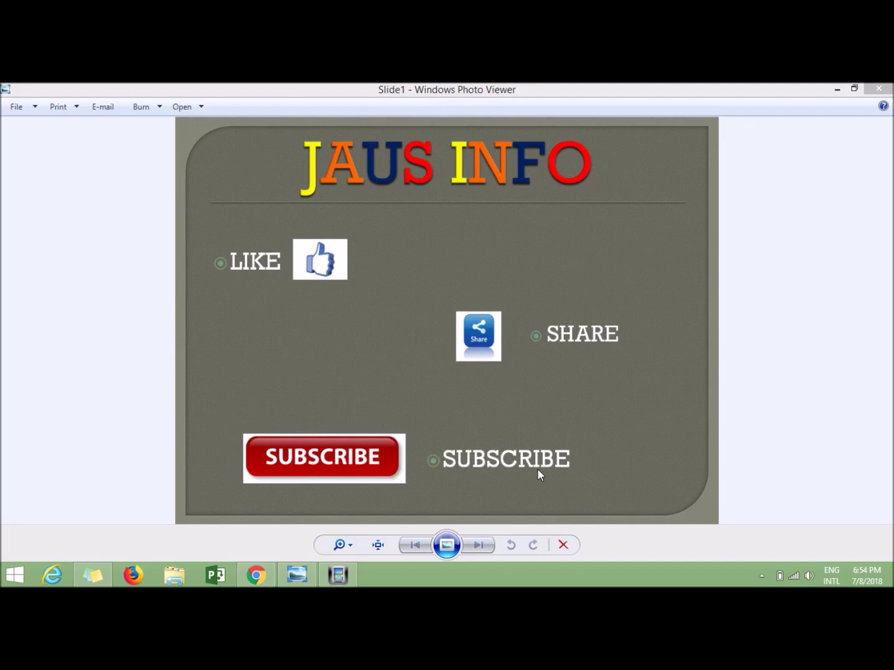
Open the PDFMate Free PDF Merger search result in a new Chrome tab and switch to it
mouse_move(254, 583)
click(255, 583)
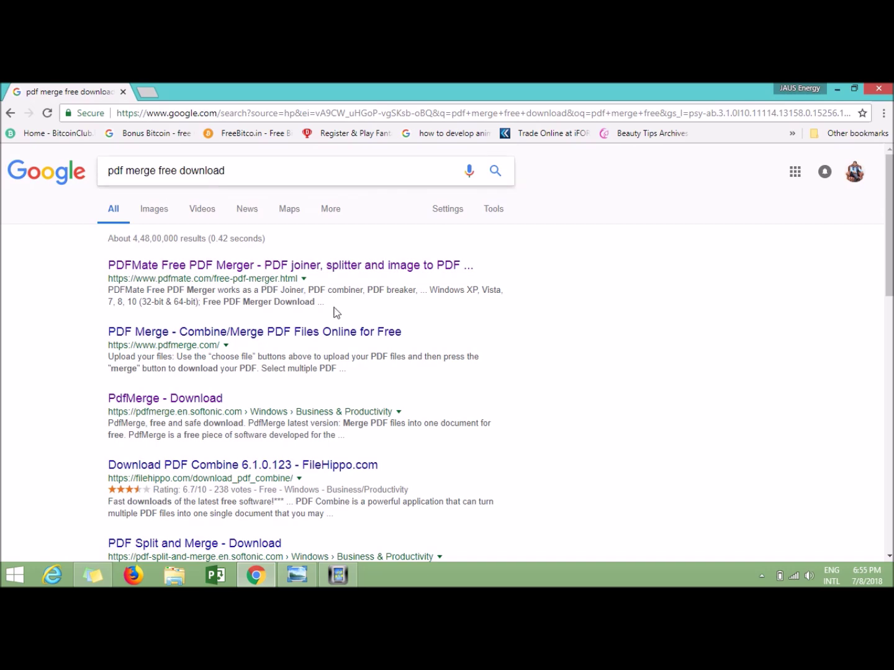
scroll(367, 322, down, 5)
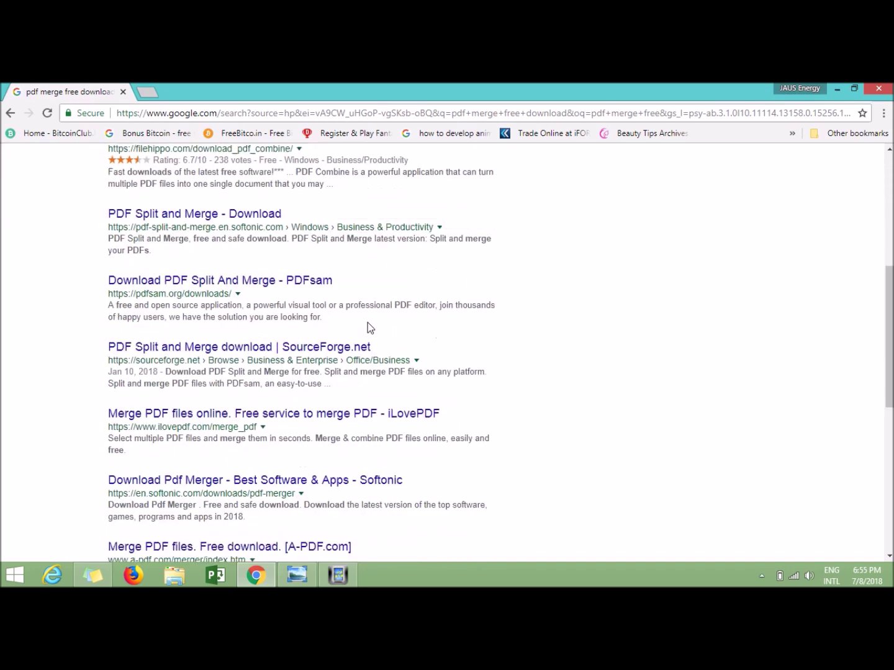
scroll(367, 322, up, 6)
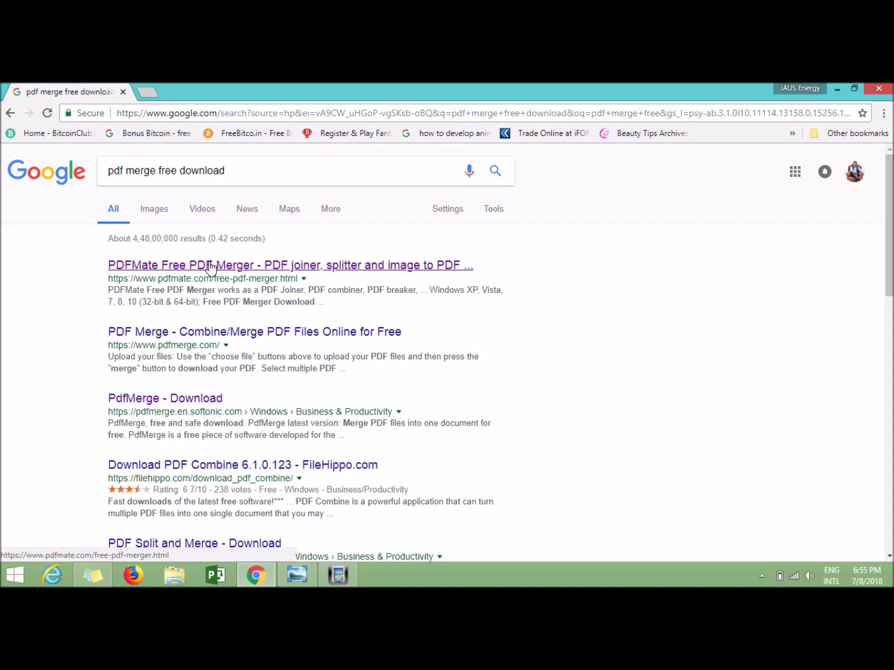
right_click(209, 266)
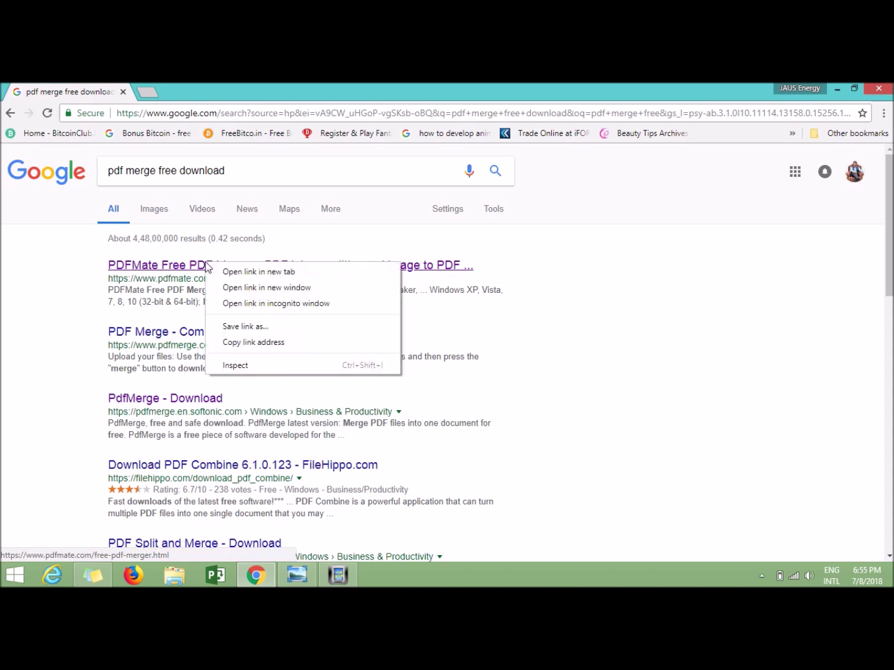
click(236, 272)
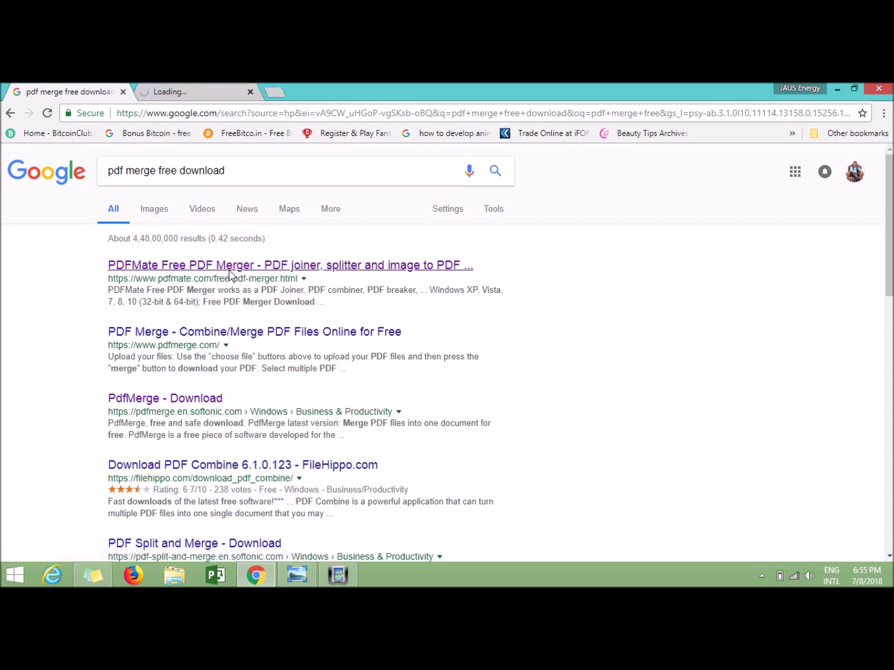
click(210, 95)
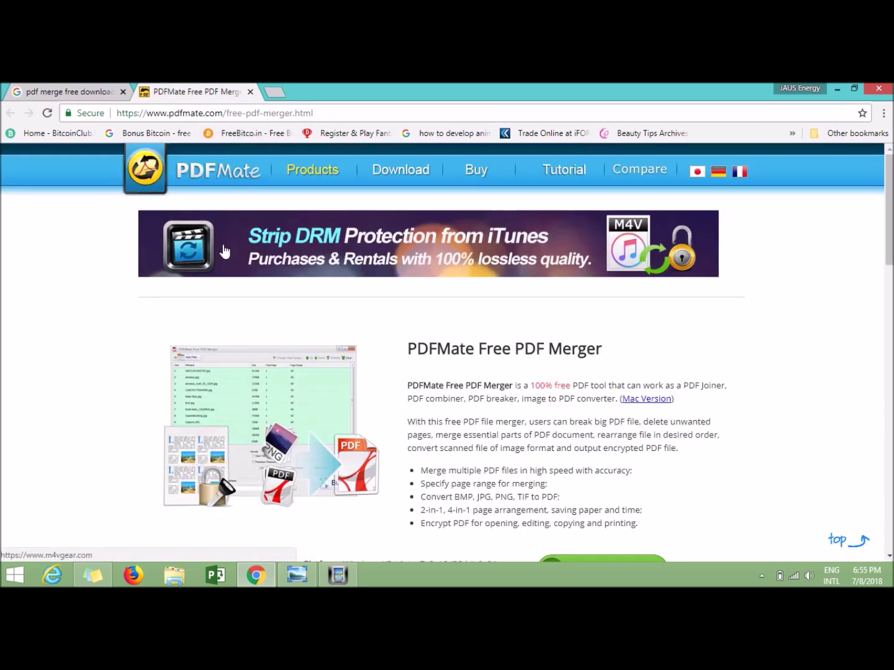
Scroll down to the FREE DOWNLOAD section, then minimize Chrome
scroll(371, 366, down, 4)
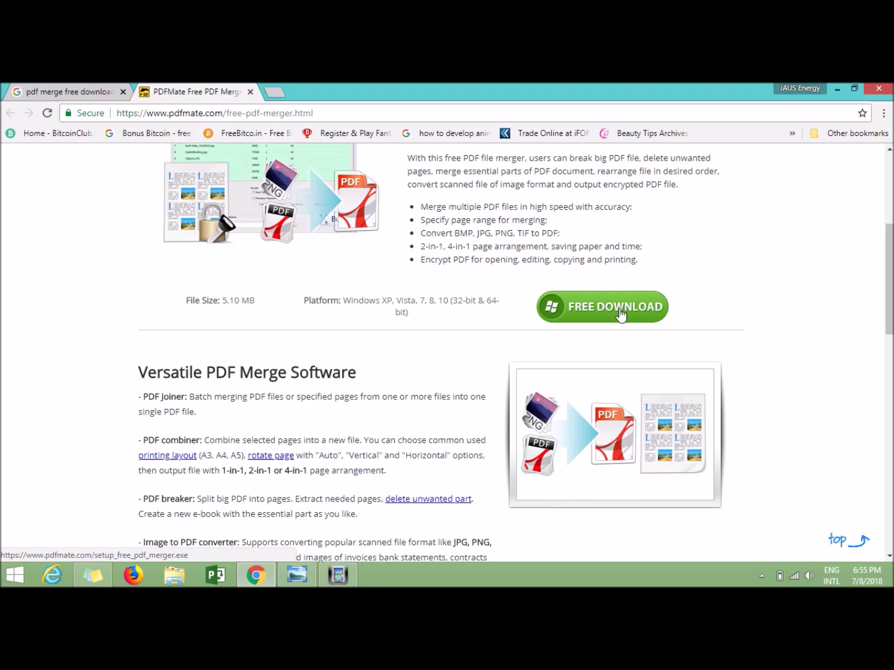
click(838, 89)
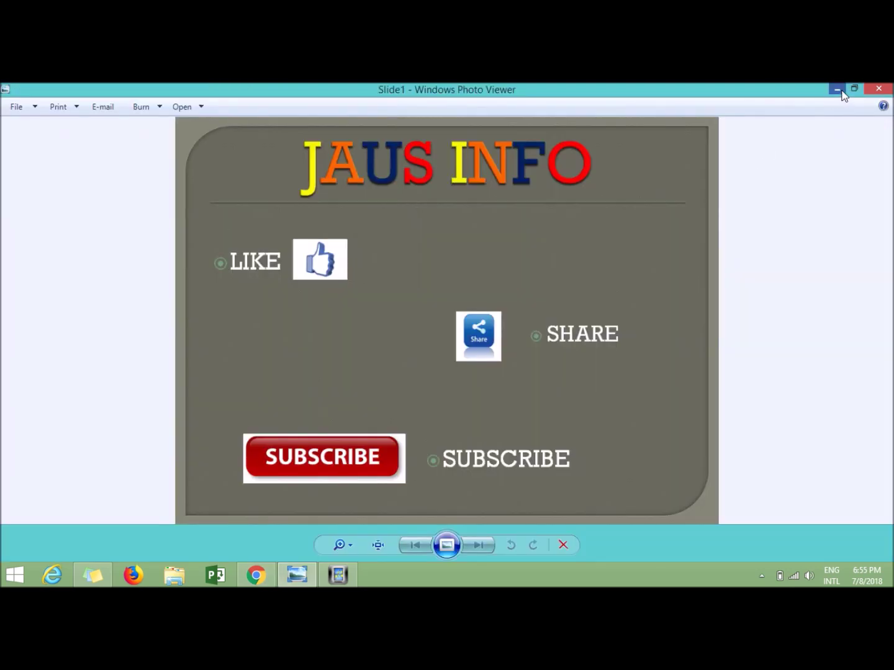
Minimize Photo Viewer and launch PDFMate Free PDF Merger from its desktop shortcut
click(840, 92)
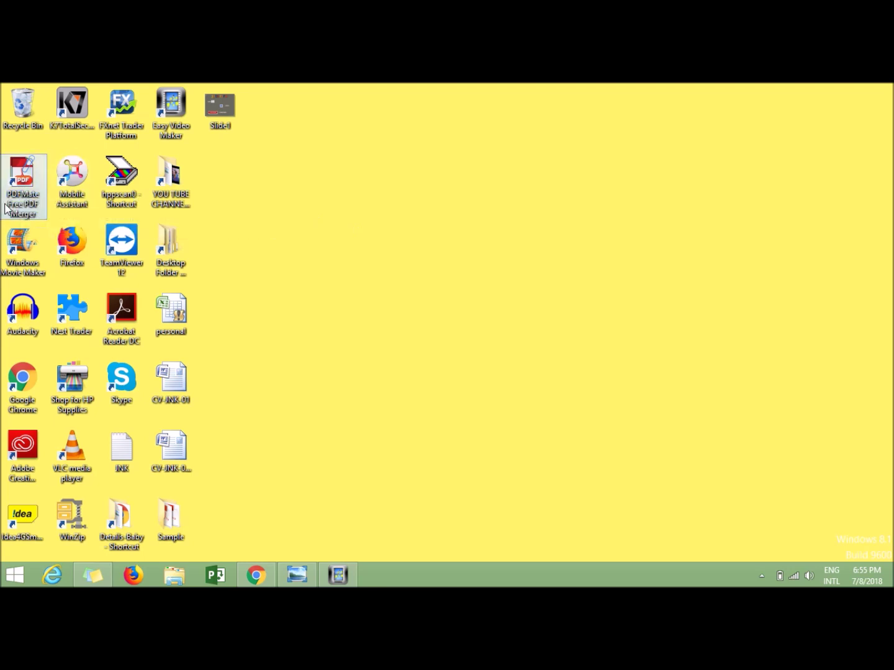
double_click(22, 194)
right_click(30, 199)
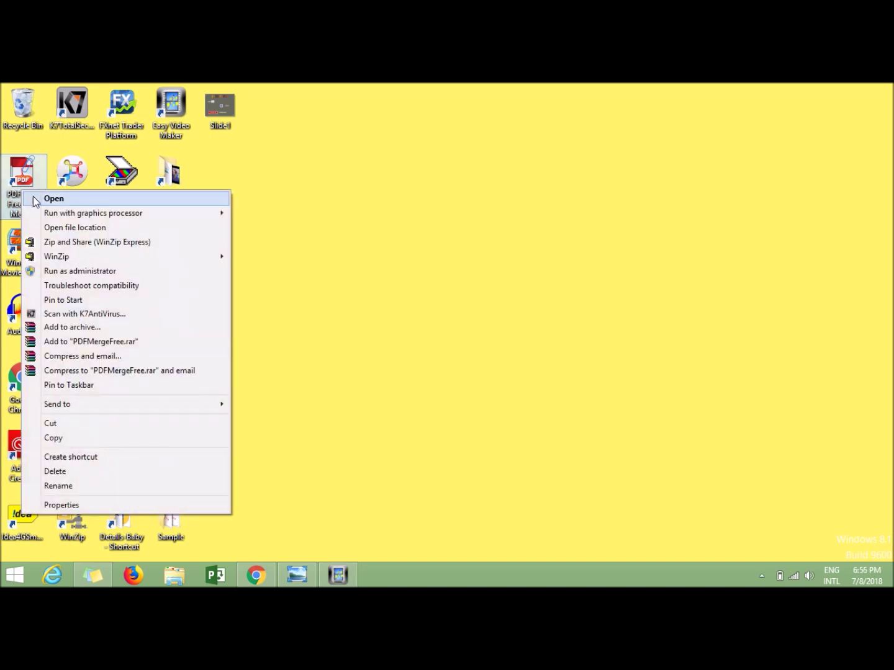
click(34, 199)
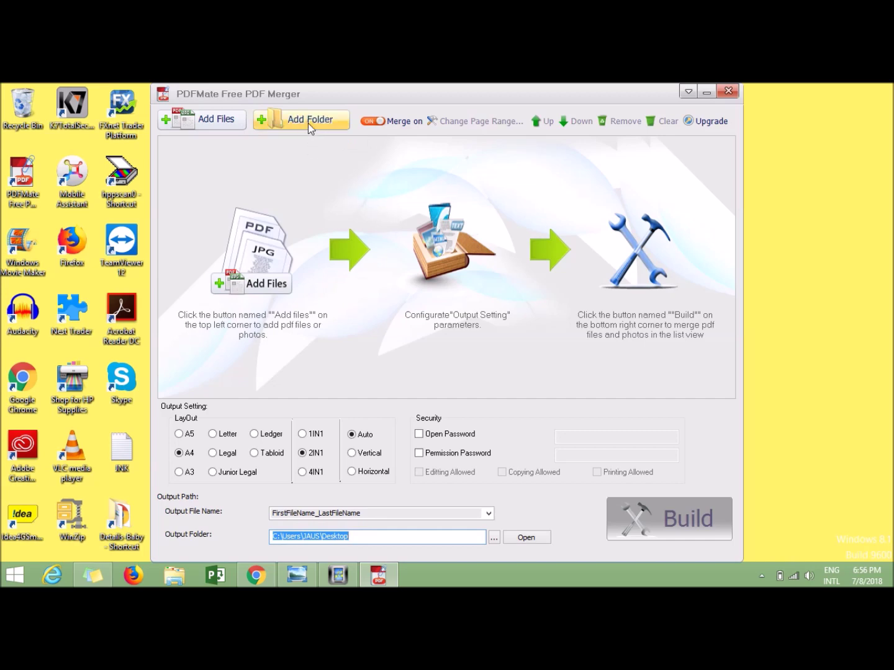
Add the Desktop's Sample folder, loading sample1.pdf and sample2.pdf into the merge list
click(306, 121)
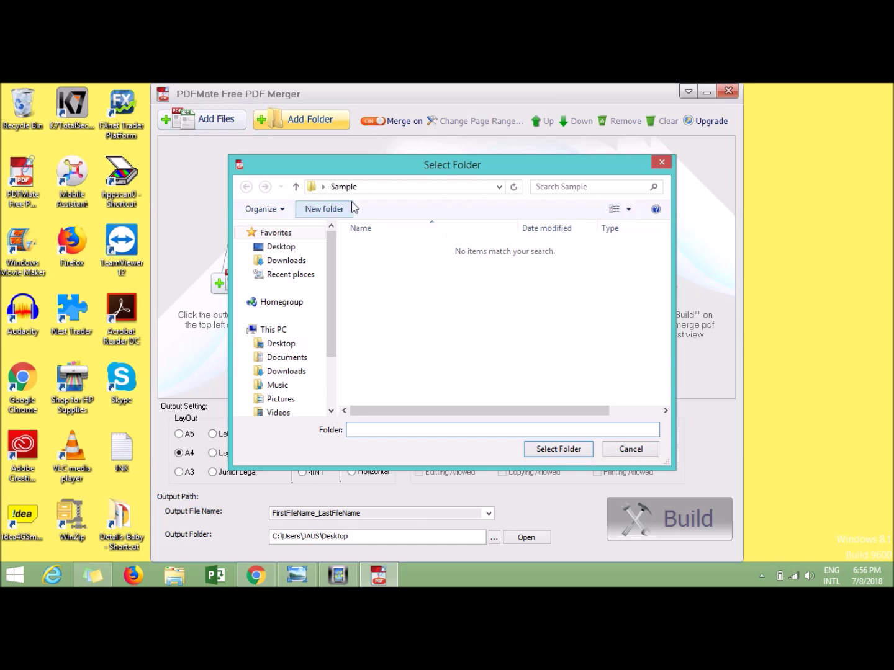
click(295, 186)
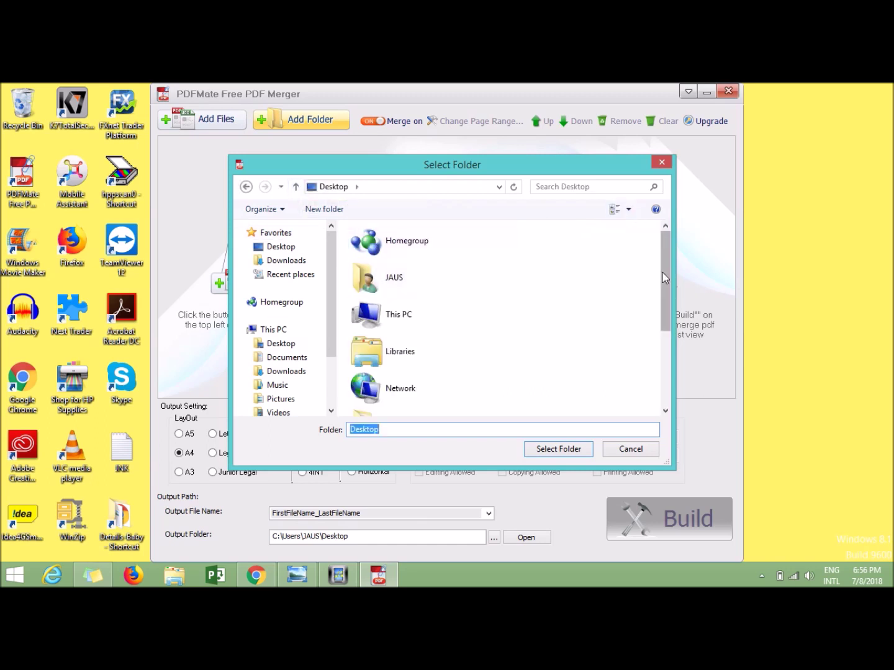
drag(664, 278, 666, 379)
click(416, 299)
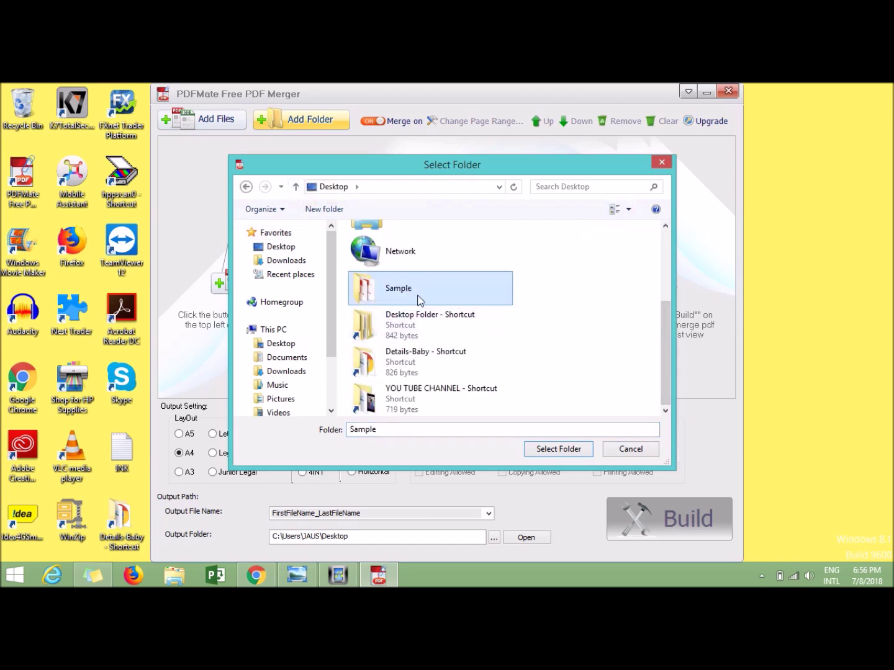
click(554, 449)
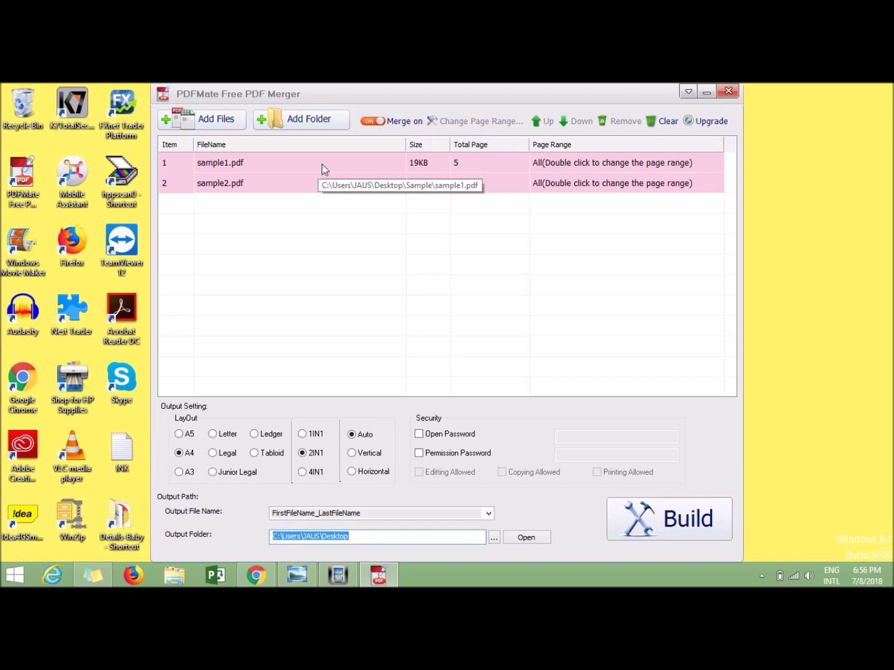
click(372, 122)
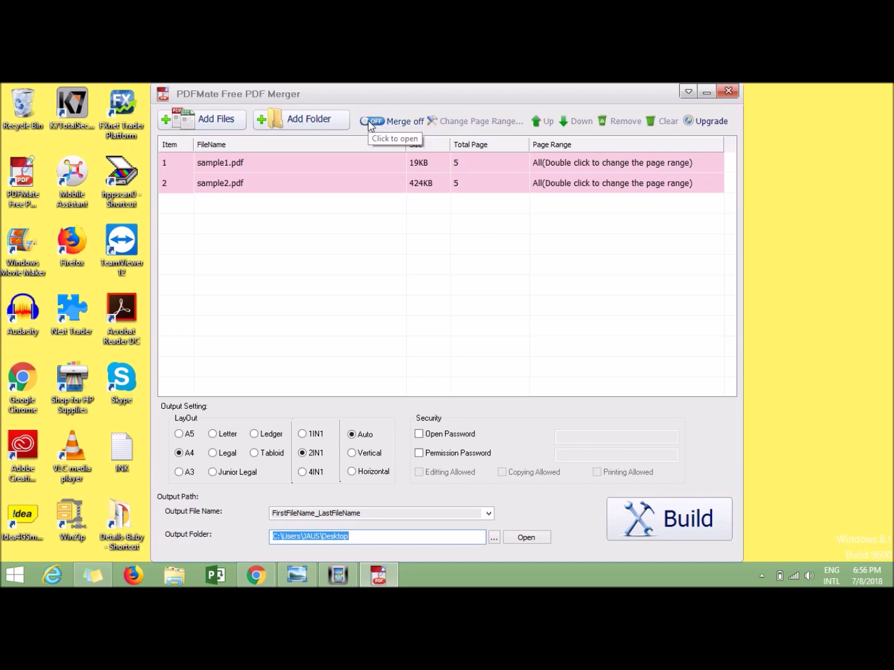
click(369, 120)
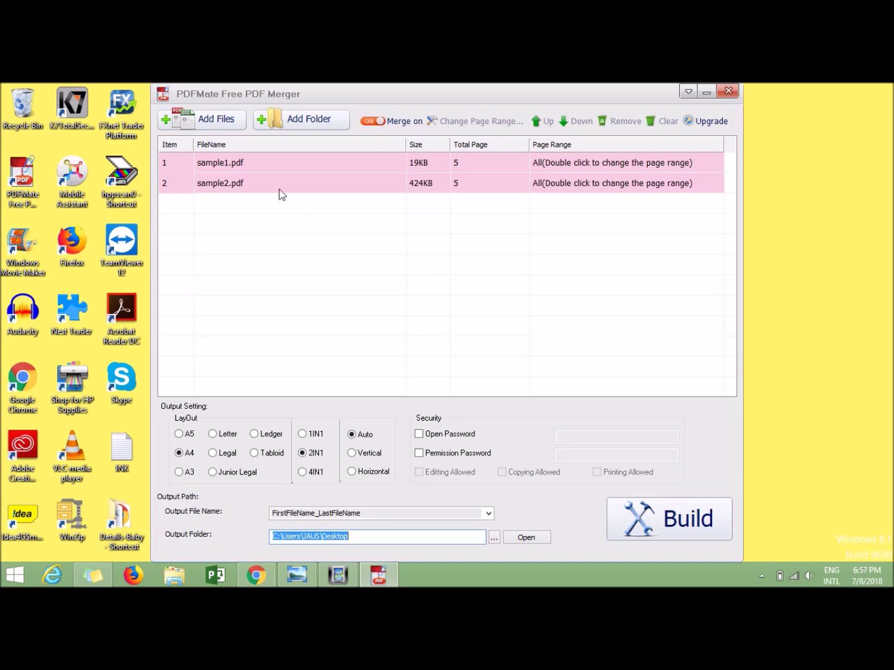
click(242, 287)
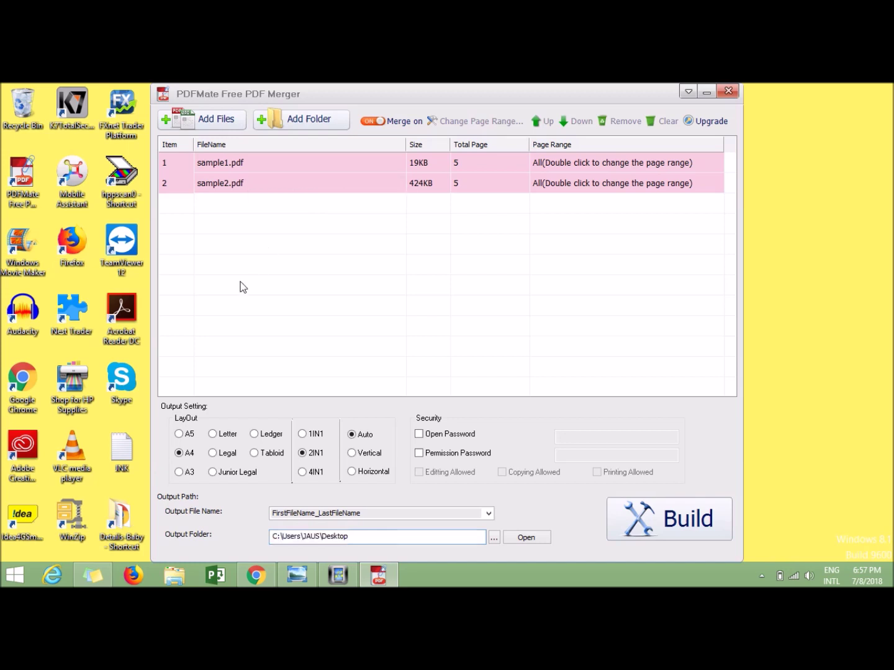
click(238, 185)
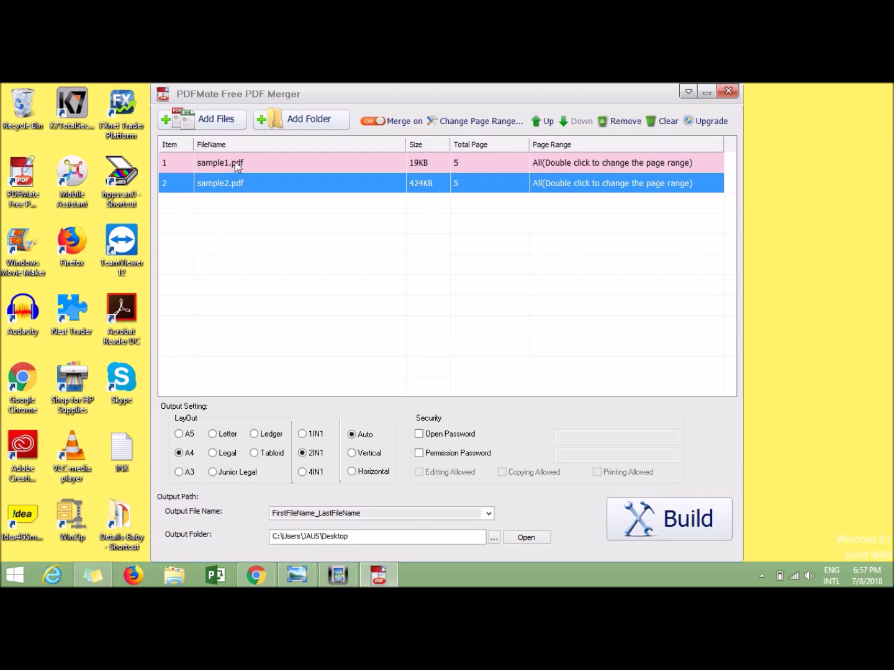
click(547, 124)
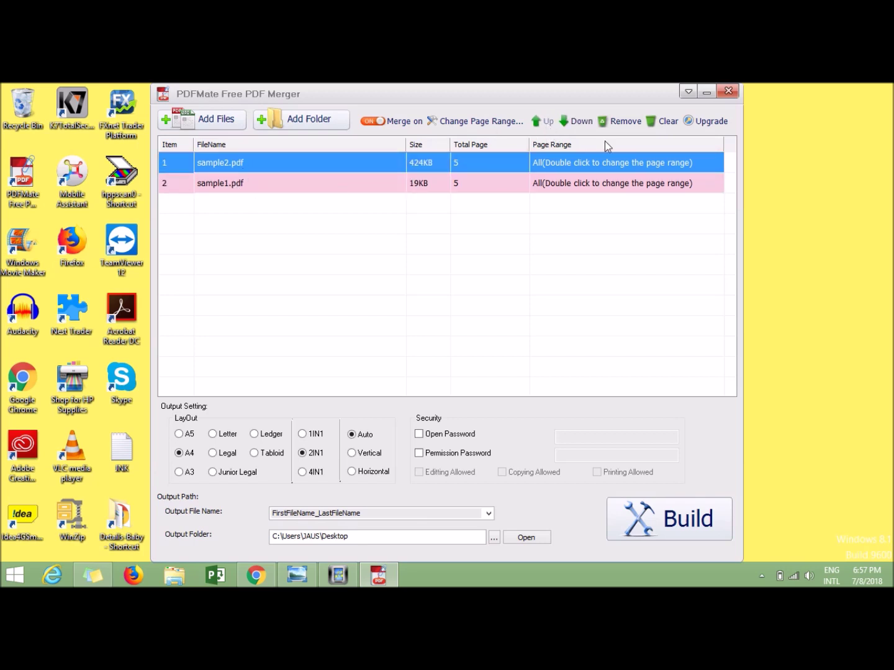
click(578, 124)
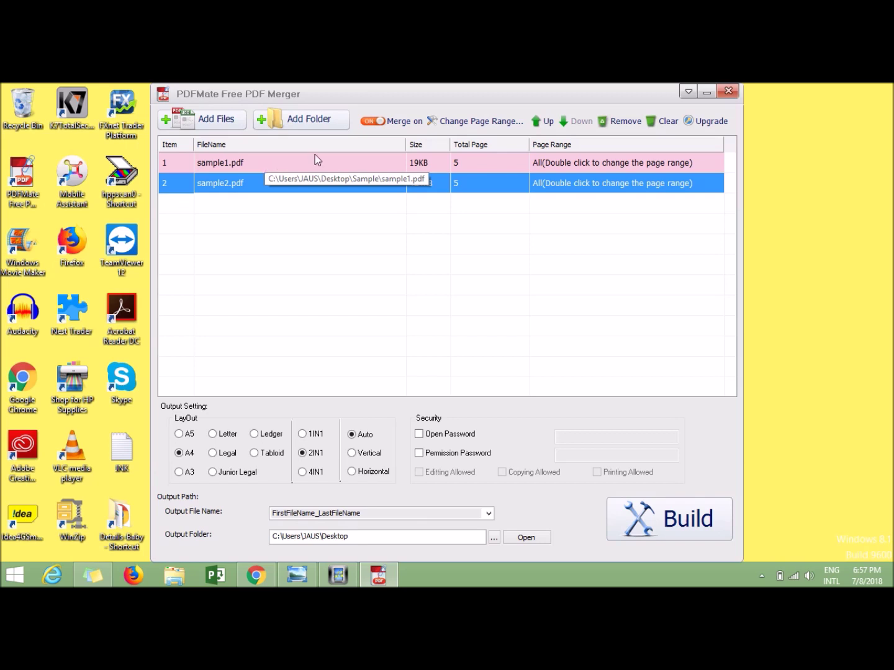
key(Up)
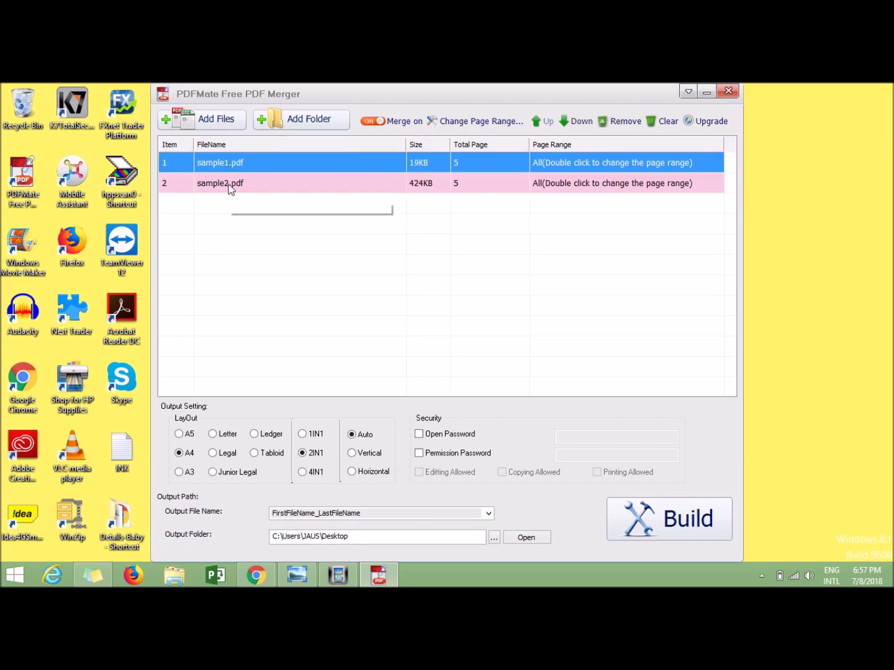
key(Down)
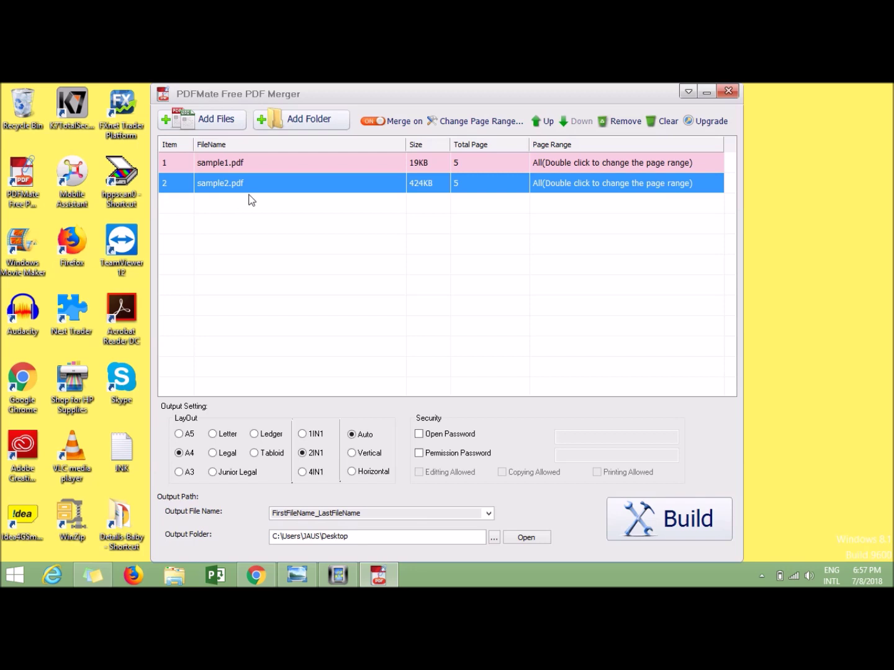
click(310, 215)
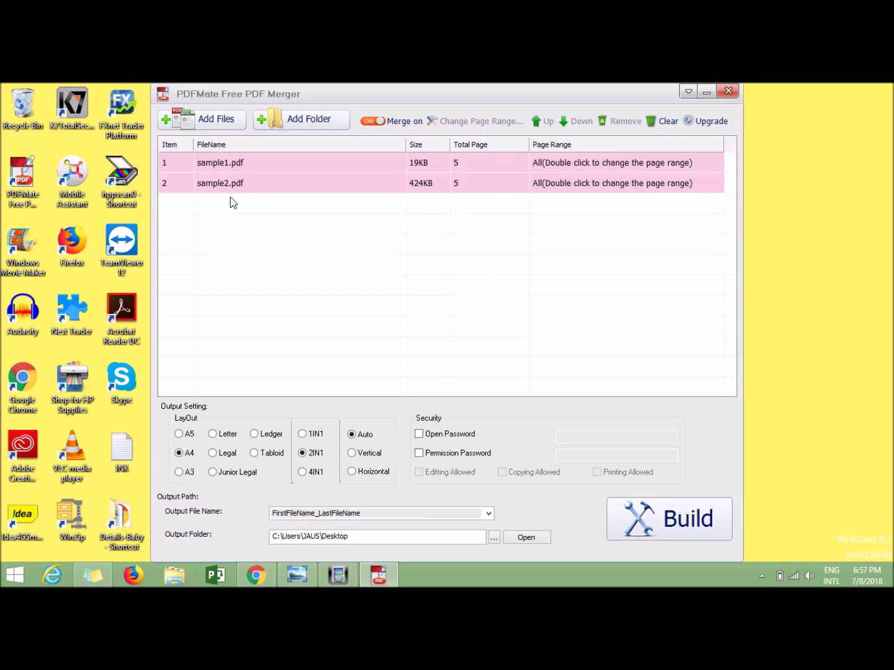
click(664, 121)
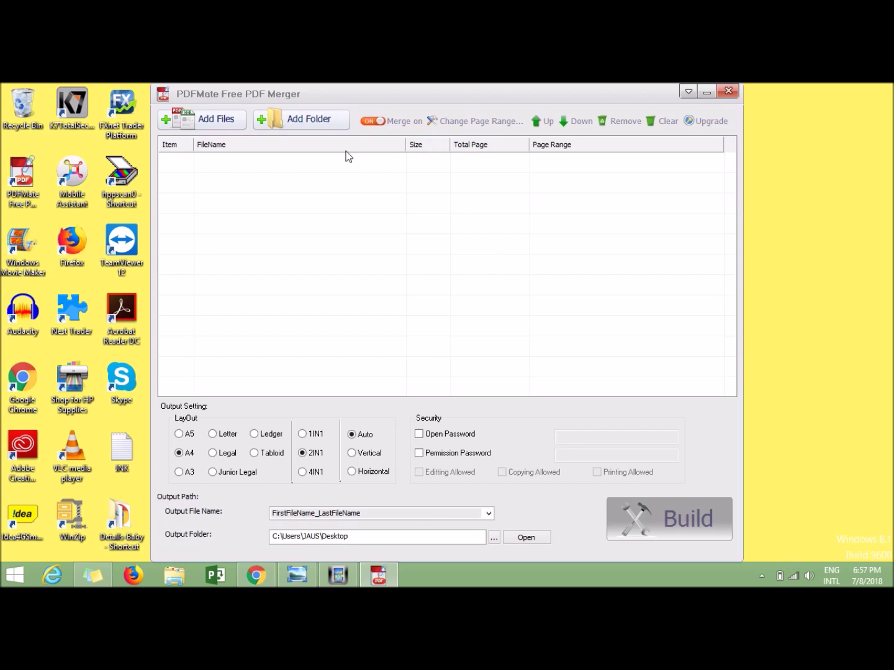
click(309, 120)
click(295, 187)
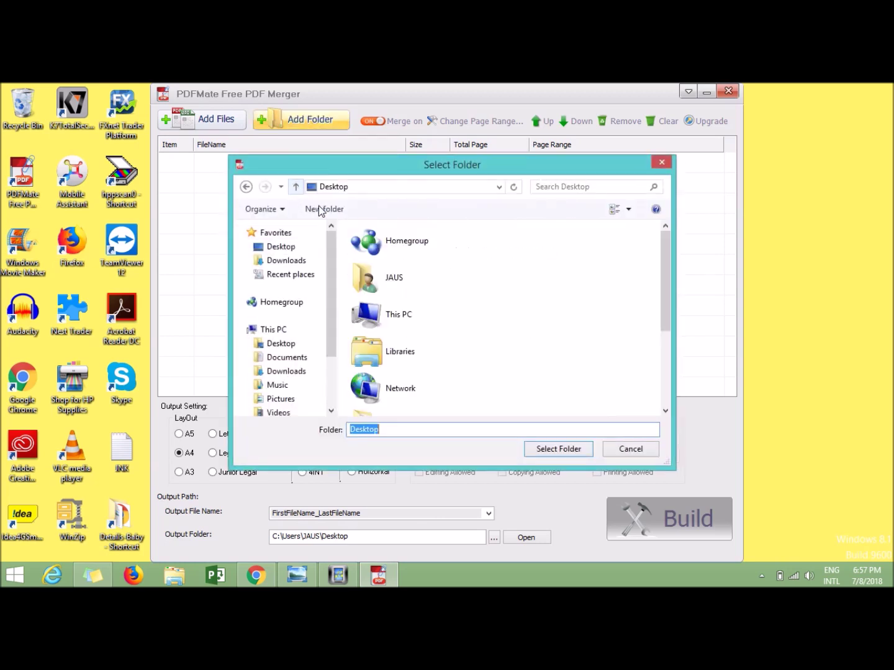
drag(667, 304, 667, 393)
click(434, 302)
click(559, 448)
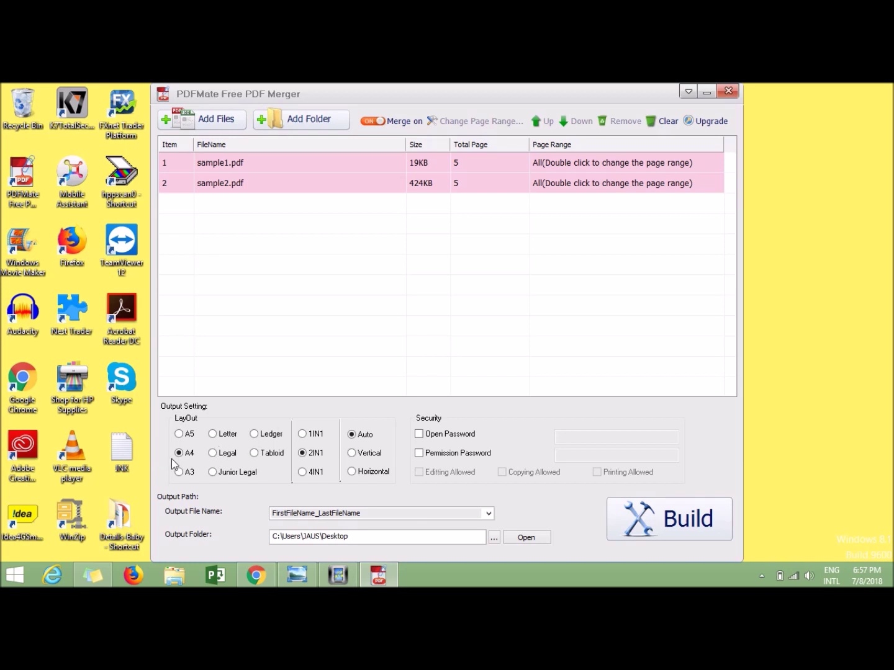
click(179, 473)
click(181, 436)
click(213, 434)
click(214, 453)
click(306, 475)
click(357, 455)
click(423, 436)
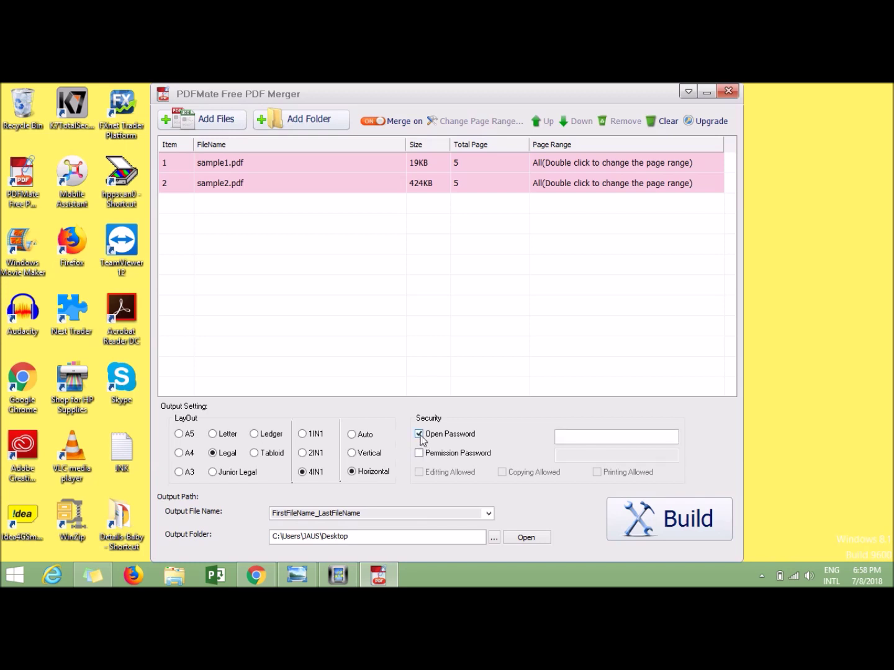
click(420, 435)
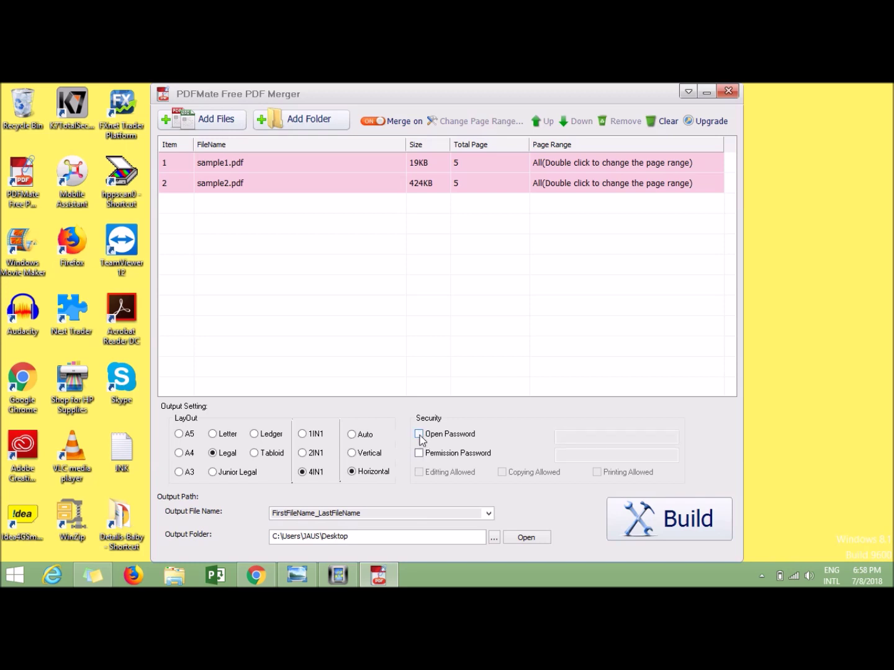
click(419, 435)
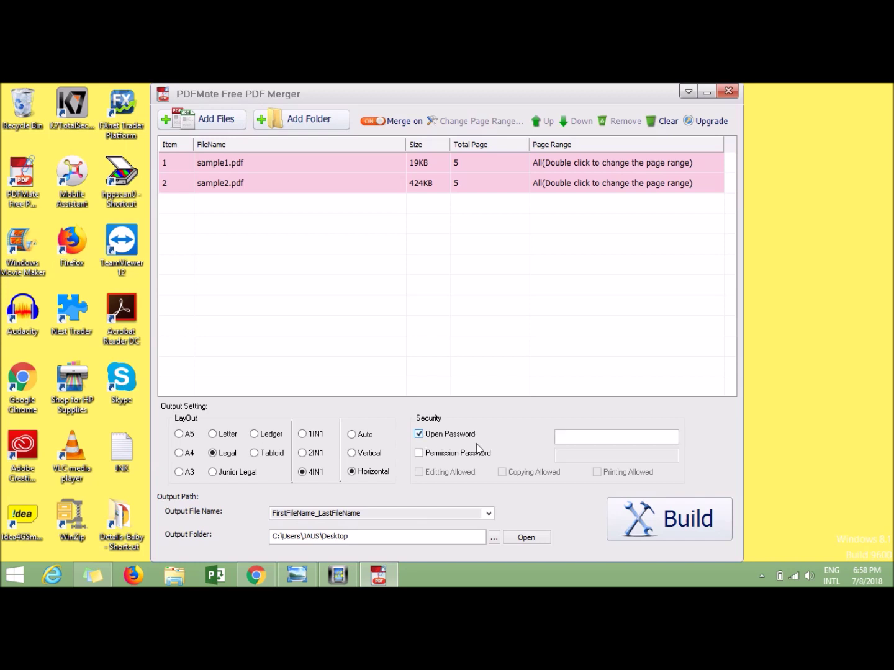
click(597, 442)
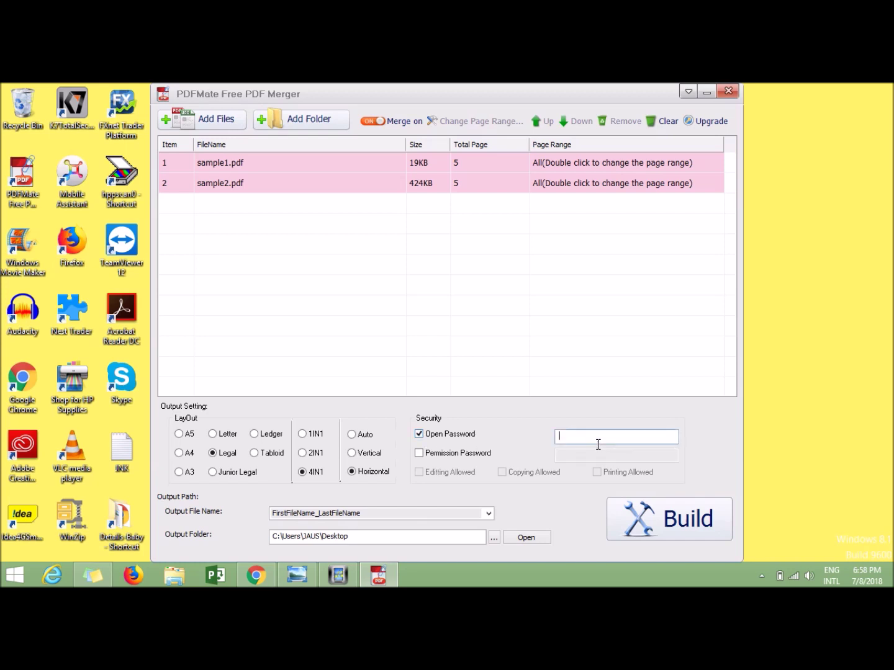
click(419, 436)
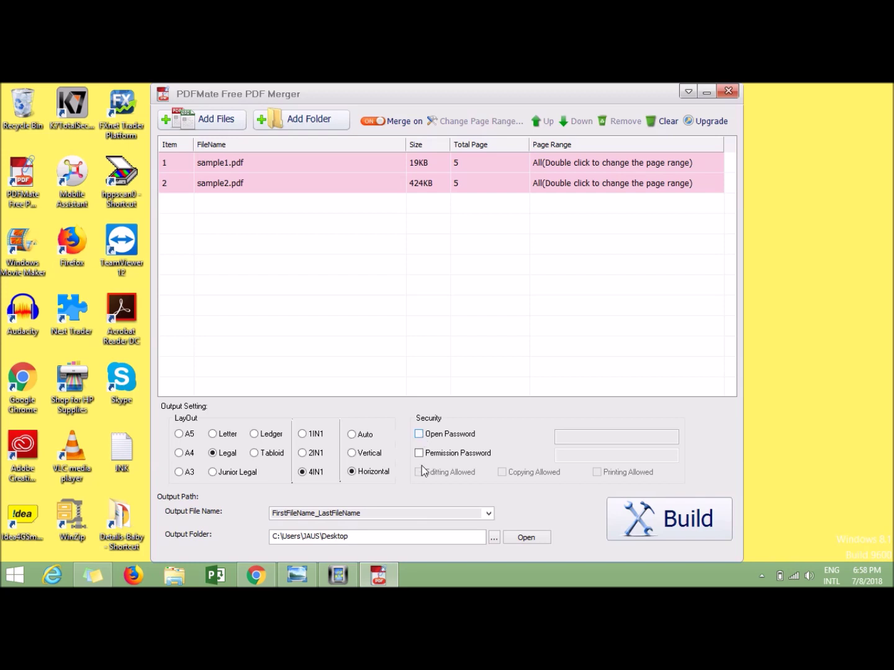
click(419, 453)
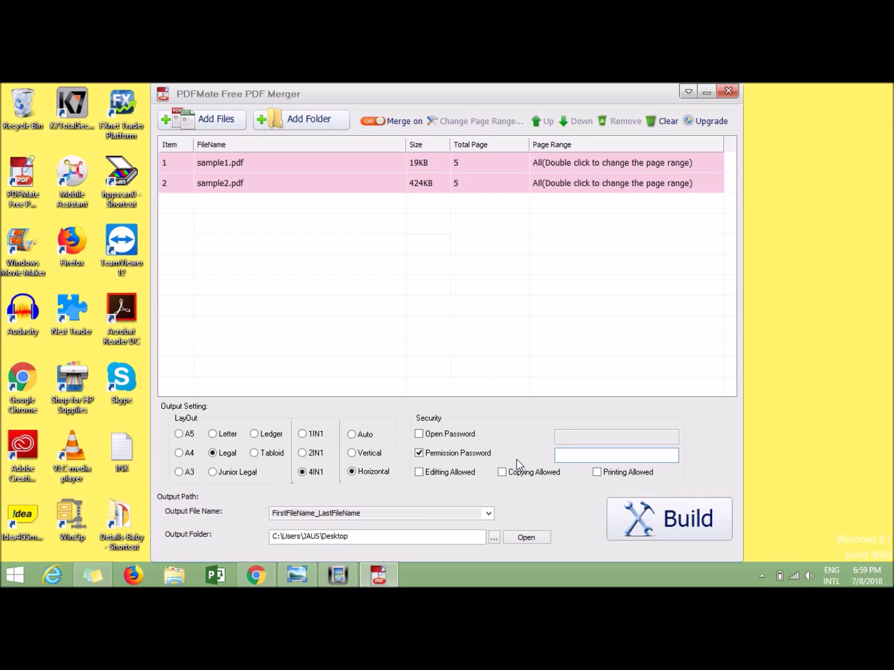
click(419, 454)
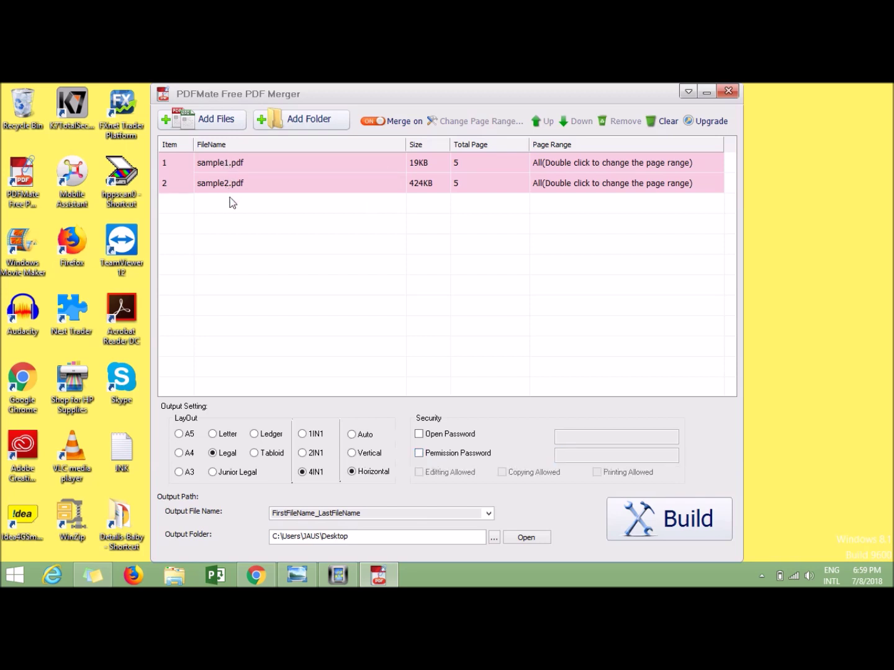
Build the merge with A4, 1IN1 and Auto settings under the custom name 'File 1'
click(180, 456)
click(302, 434)
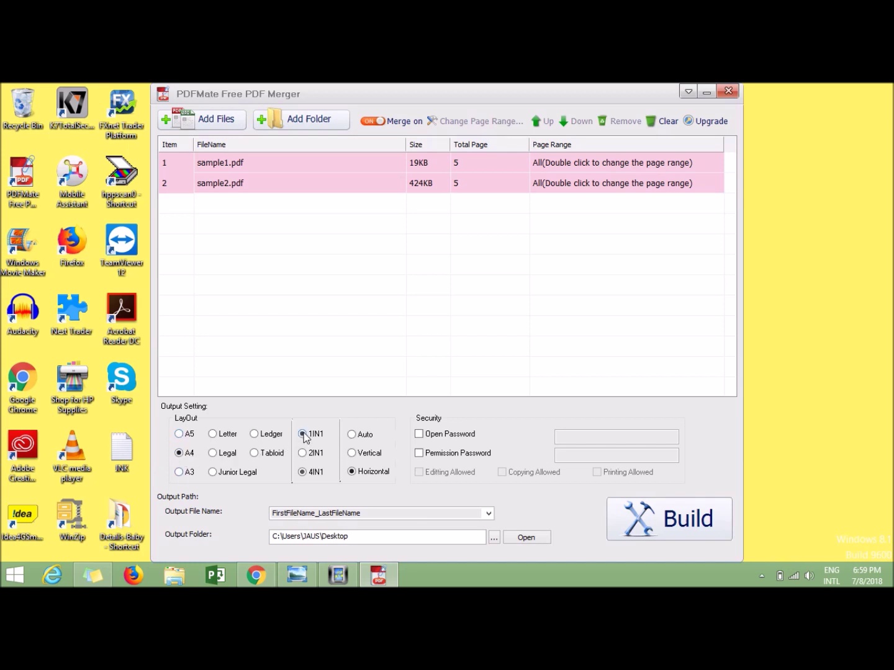
click(352, 434)
click(489, 514)
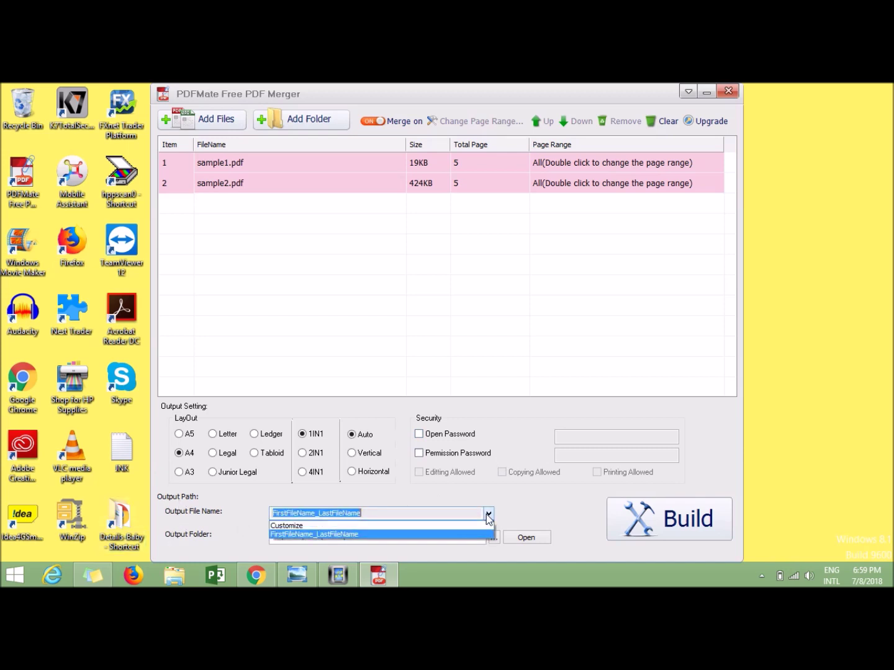
click(345, 526)
text(File 1)
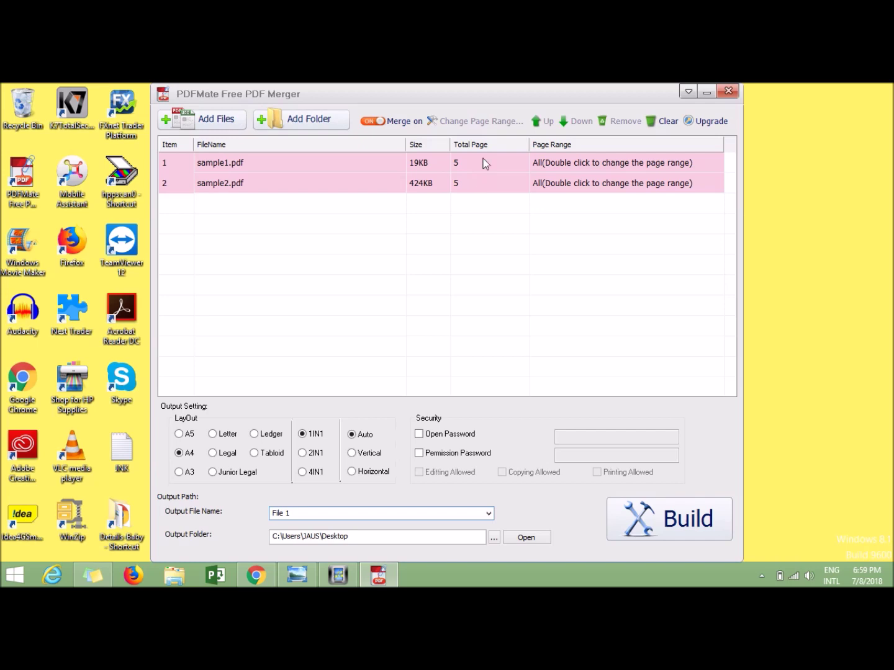
click(682, 524)
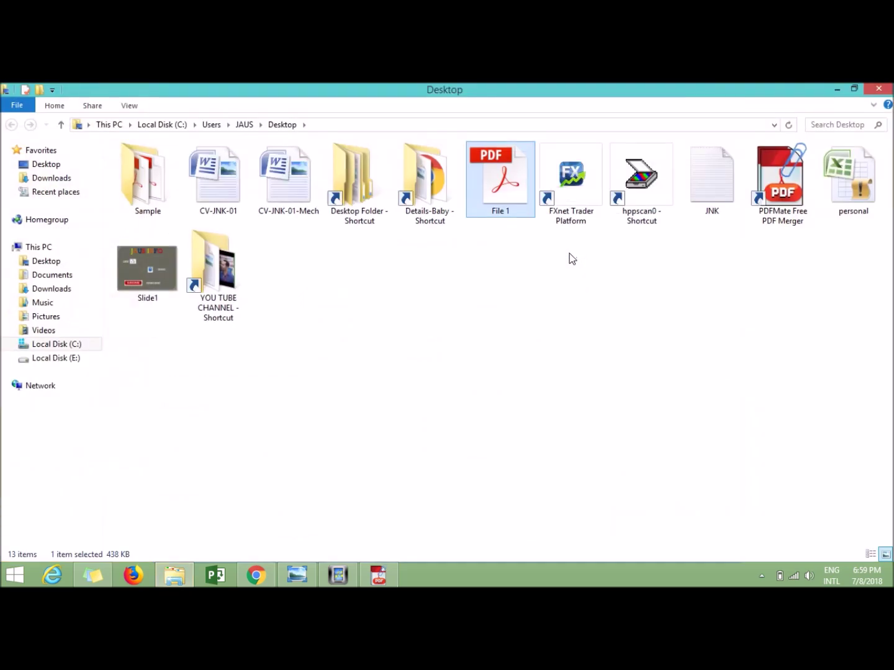
Open File 1 from the Desktop in Adobe Acrobat Reader DC
right_click(510, 188)
click(533, 194)
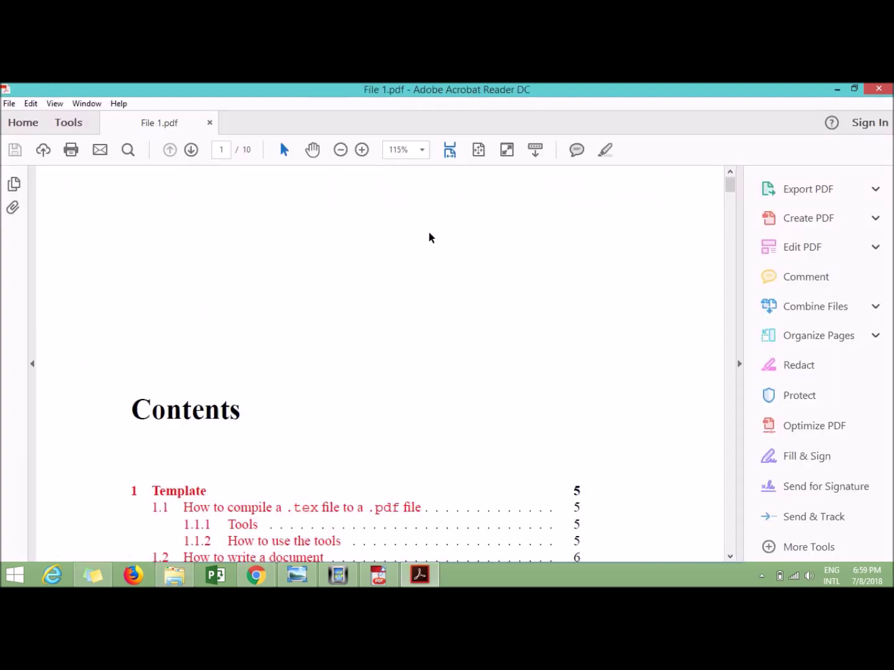
Scroll through the ten merged pages of File 1.pdf
scroll(428, 238, down, 10)
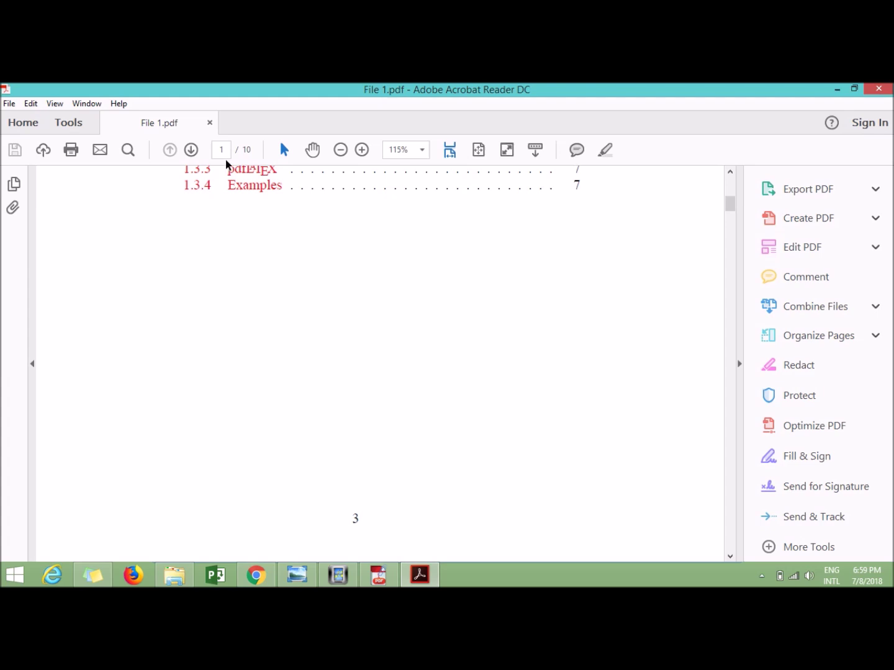
scroll(253, 168, up, 6)
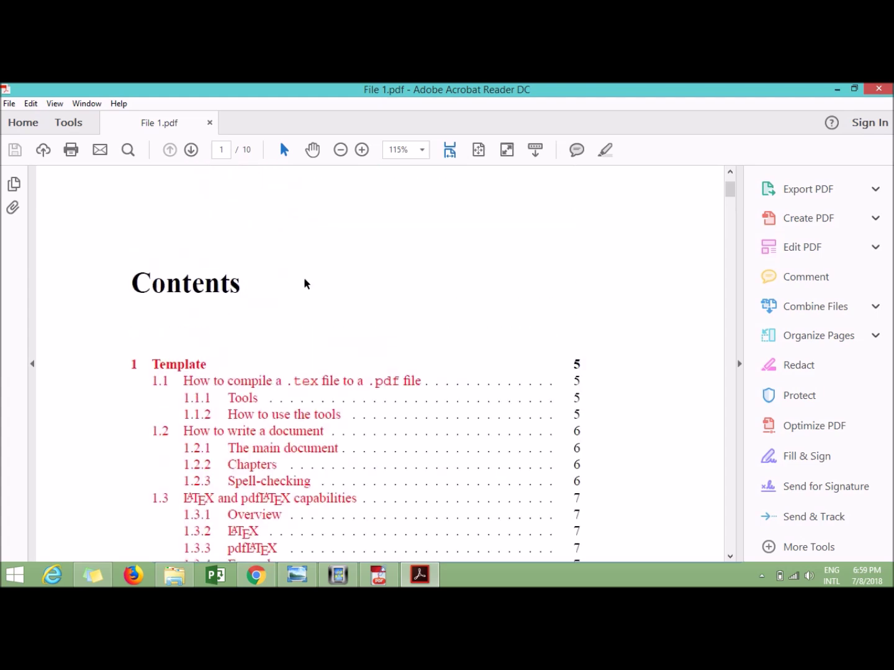
scroll(304, 283, up, 3)
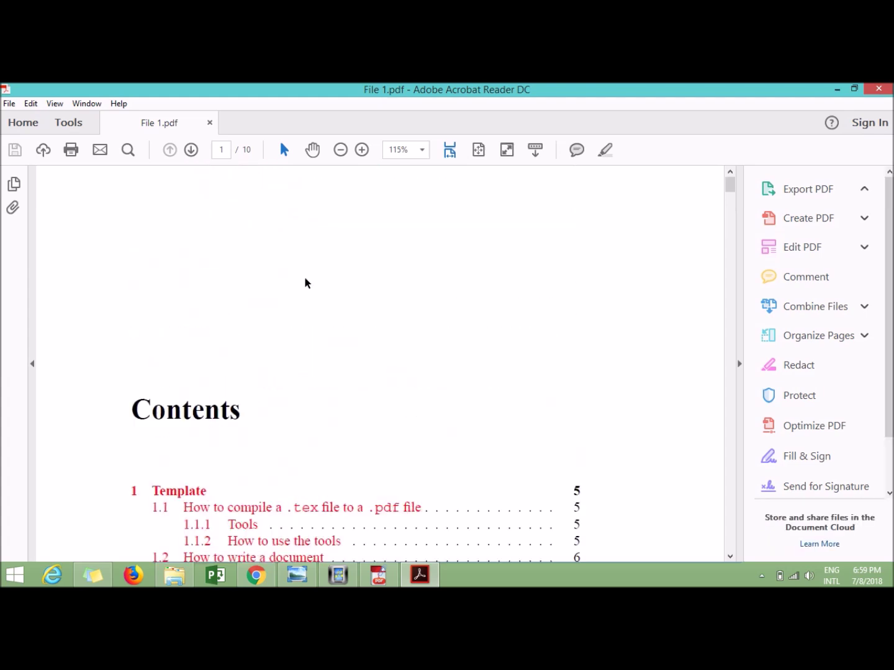
scroll(307, 288, down, 15)
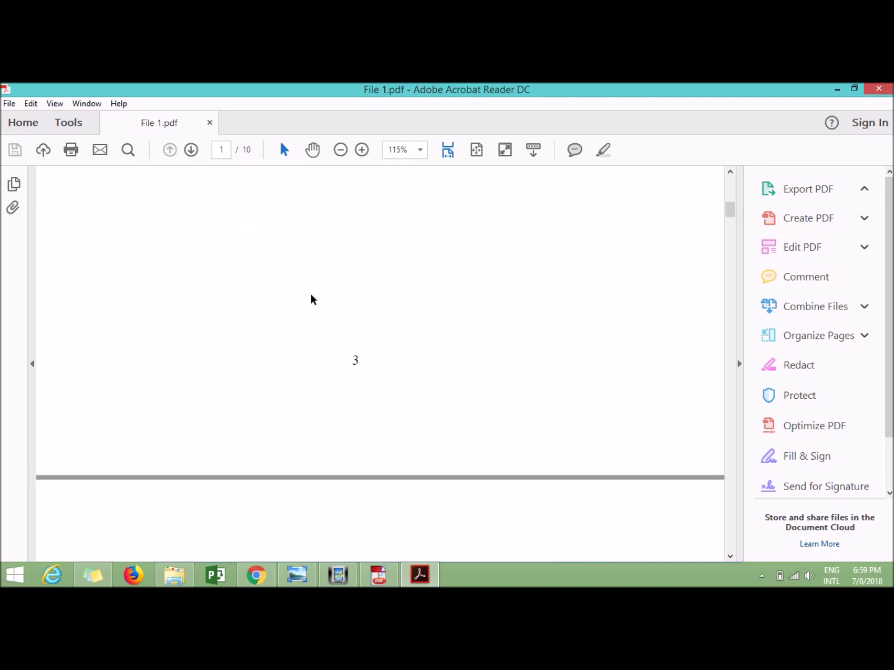
scroll(313, 299, down, 20)
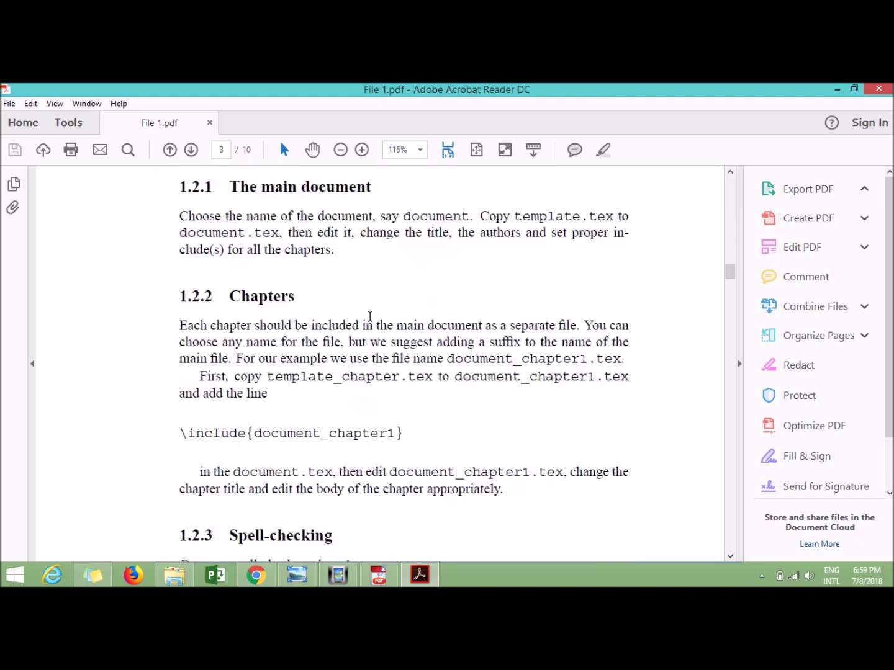
scroll(361, 319, down, 20)
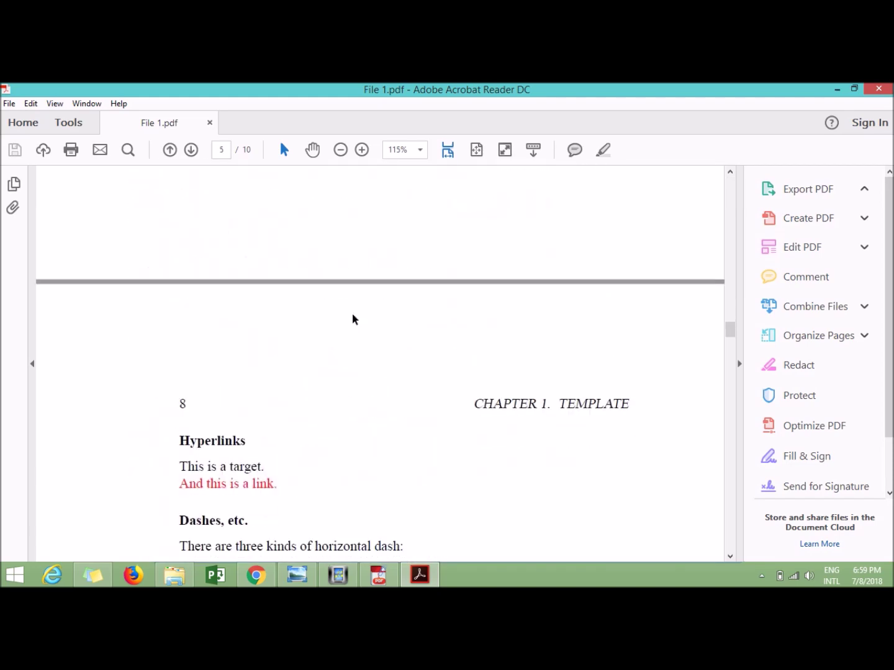
Close Acrobat, bring PDFMate back and dismiss its upgrade offer
click(885, 92)
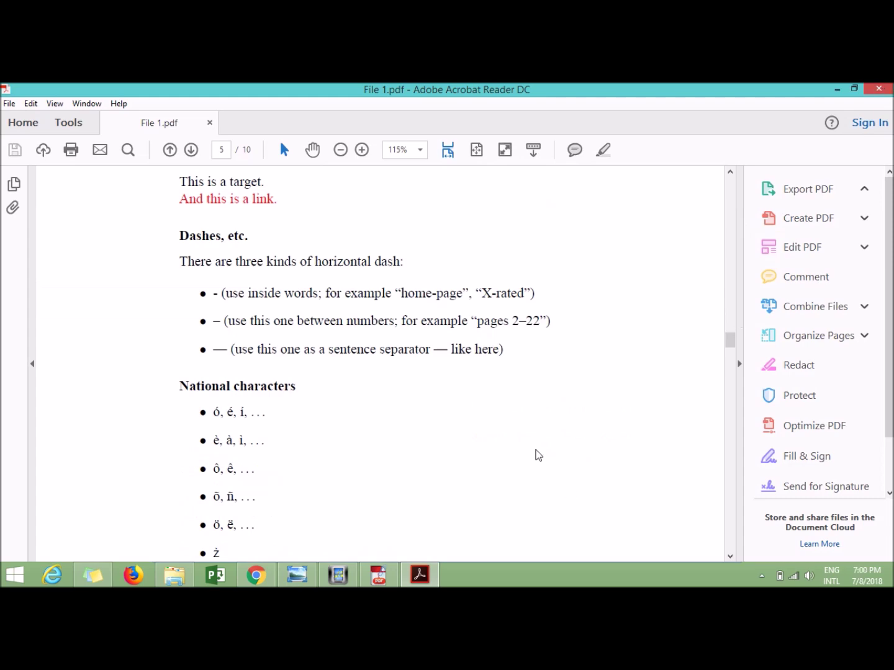
click(389, 578)
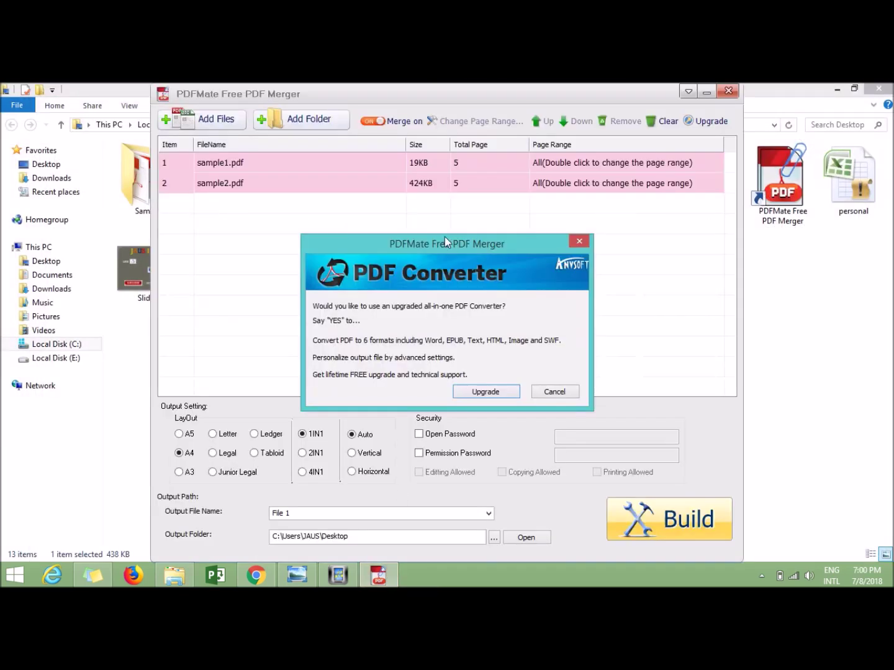
click(578, 242)
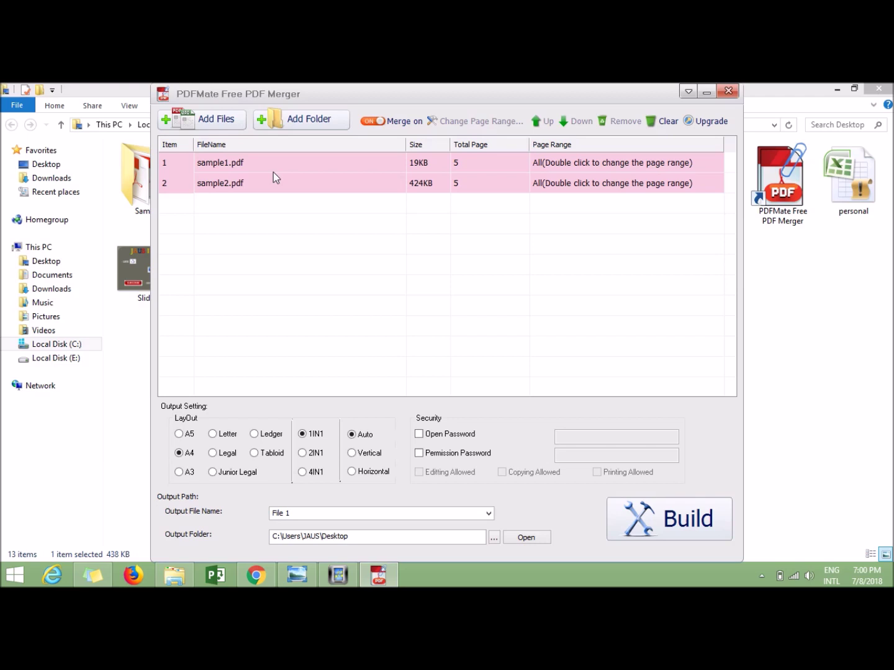
Choose the 2IN1 layout and set an open password for the output
click(306, 454)
click(435, 438)
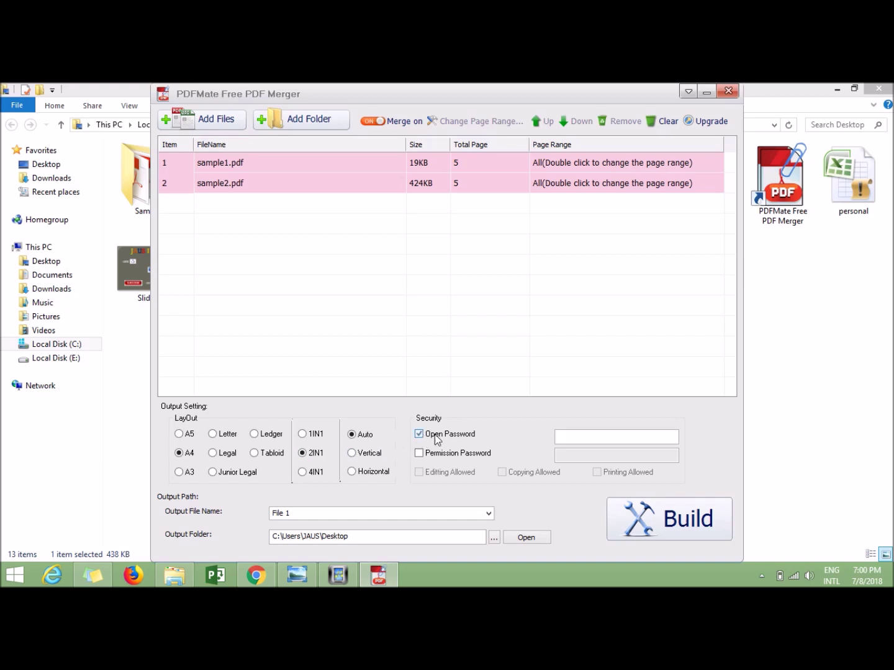
click(590, 443)
text(123456)
Rename the output 'File 2', build it, and open File 2 to check it
double_click(355, 516)
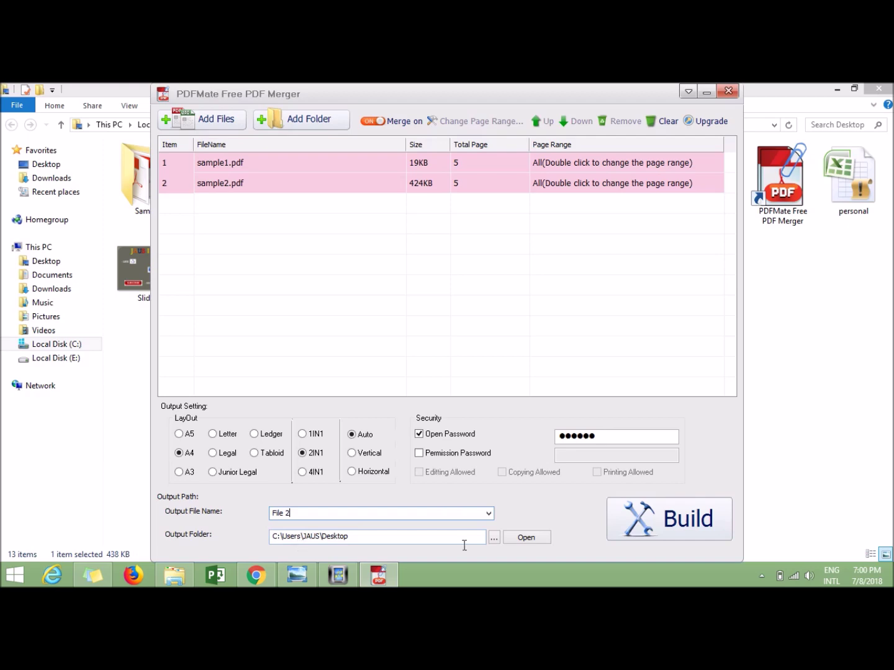
click(670, 527)
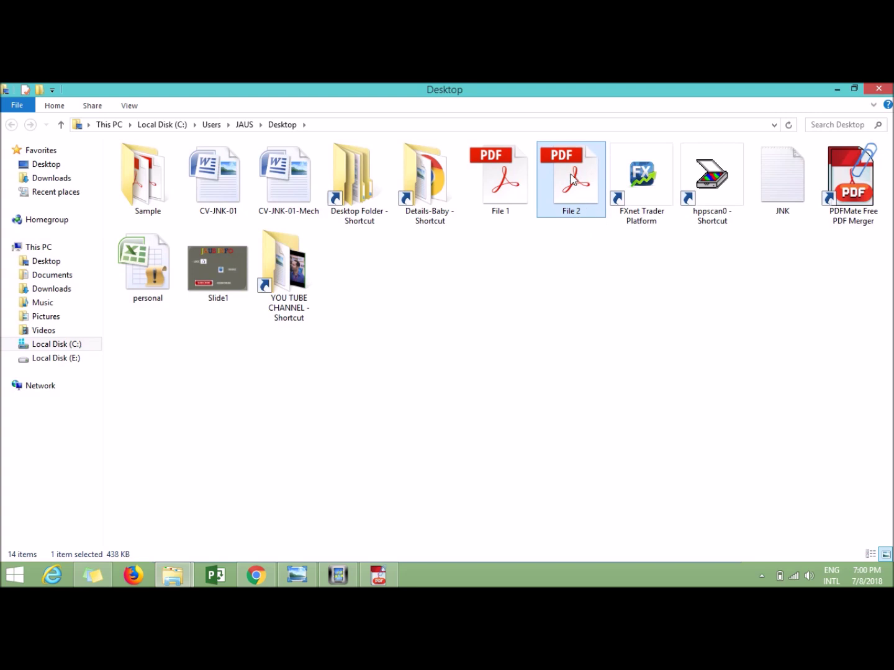
right_click(573, 179)
click(593, 192)
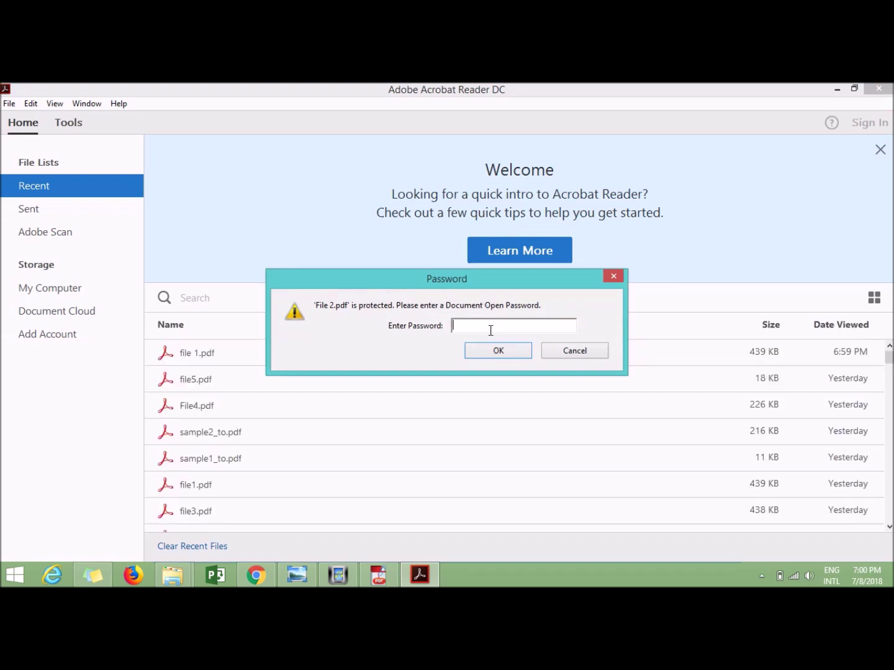
Unlock File 2.pdf with its password, review its five two-up sheets, then close Acrobat
text(123456)
key(Return)
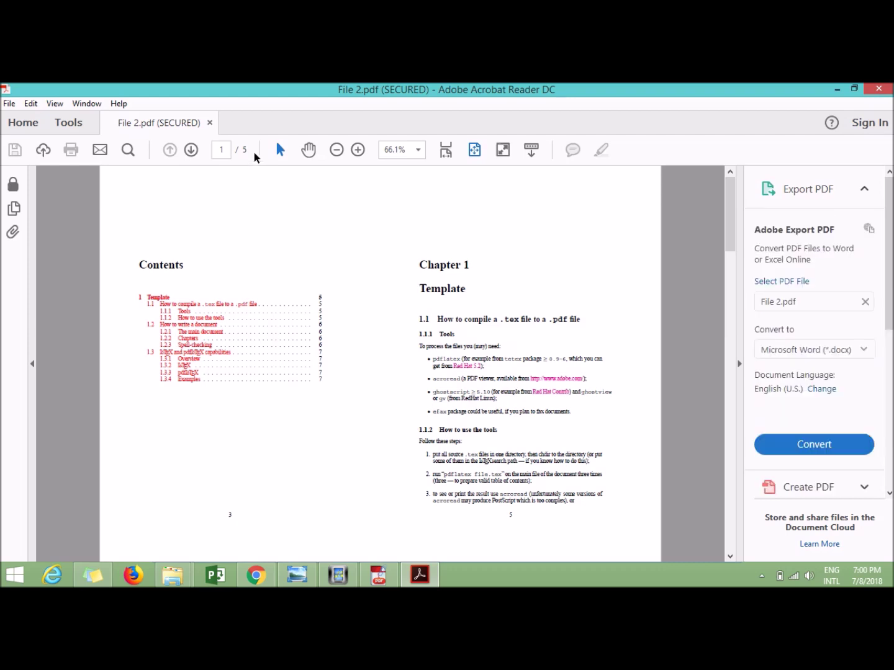
scroll(458, 359, down, 6)
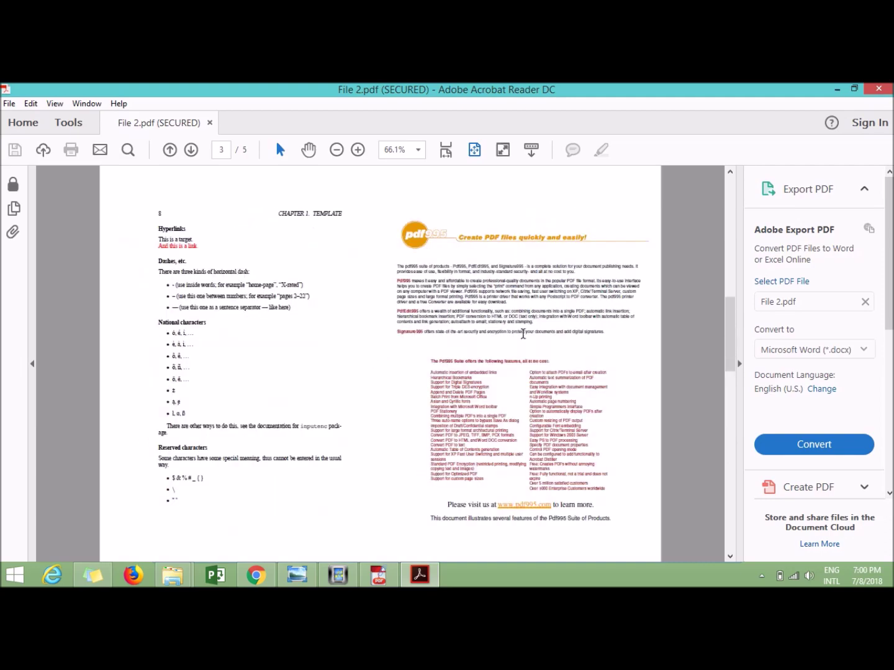
scroll(523, 336, down, 2)
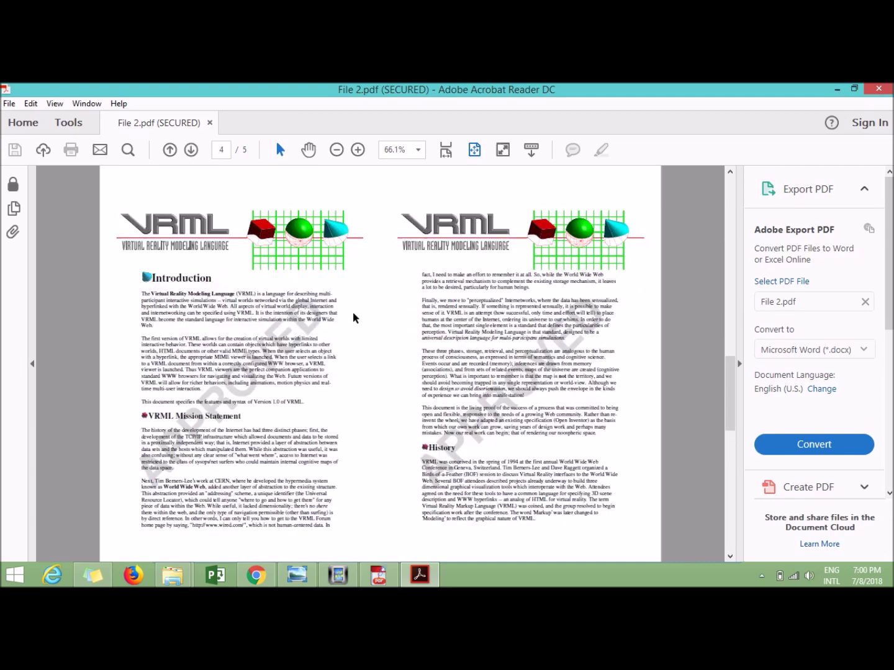
scroll(355, 317, up, 4)
scroll(353, 312, down, 1)
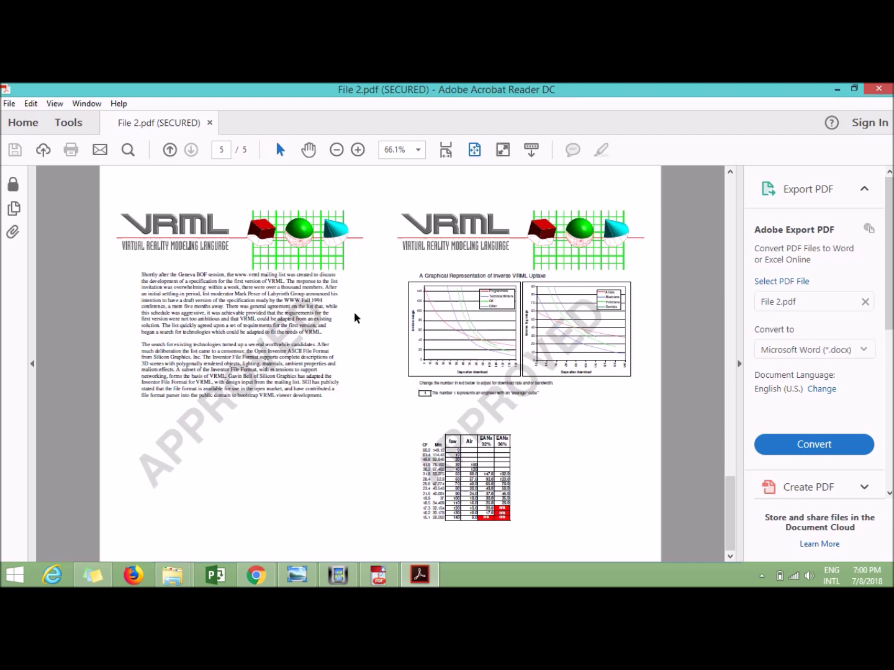
click(880, 94)
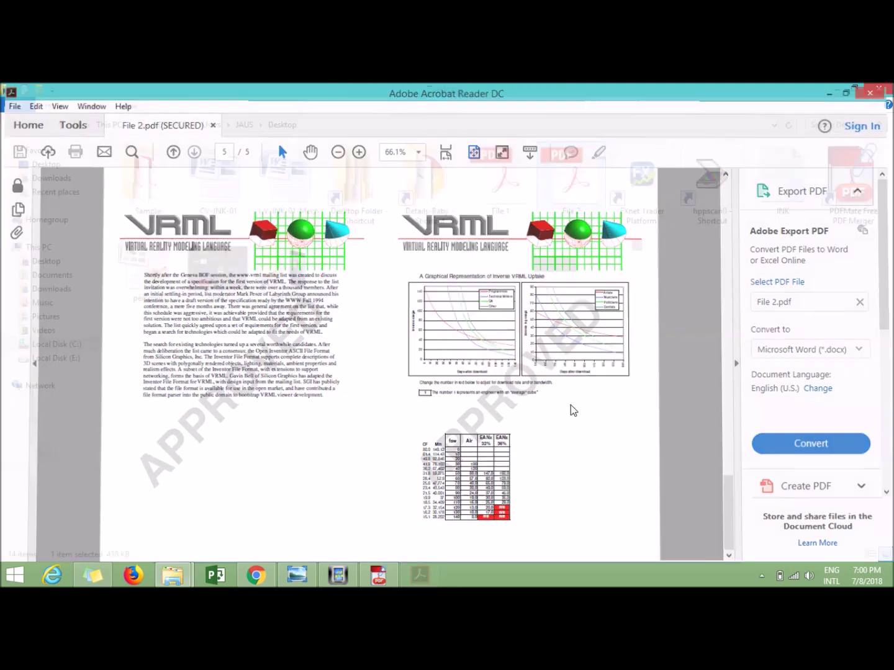
Dismiss the upgrade offer, choose 4IN1, and swap the open password for a permission password
click(381, 575)
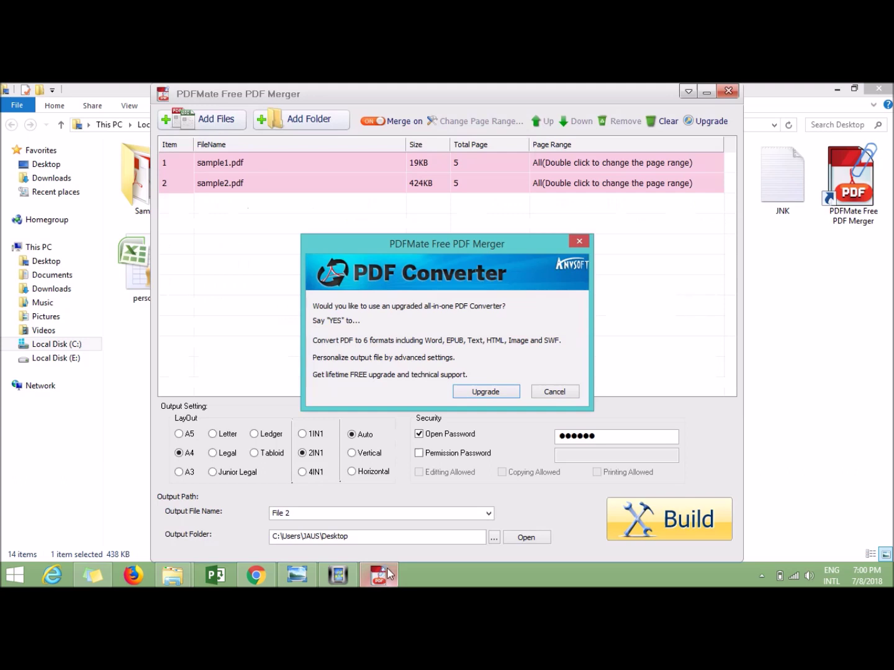
click(578, 241)
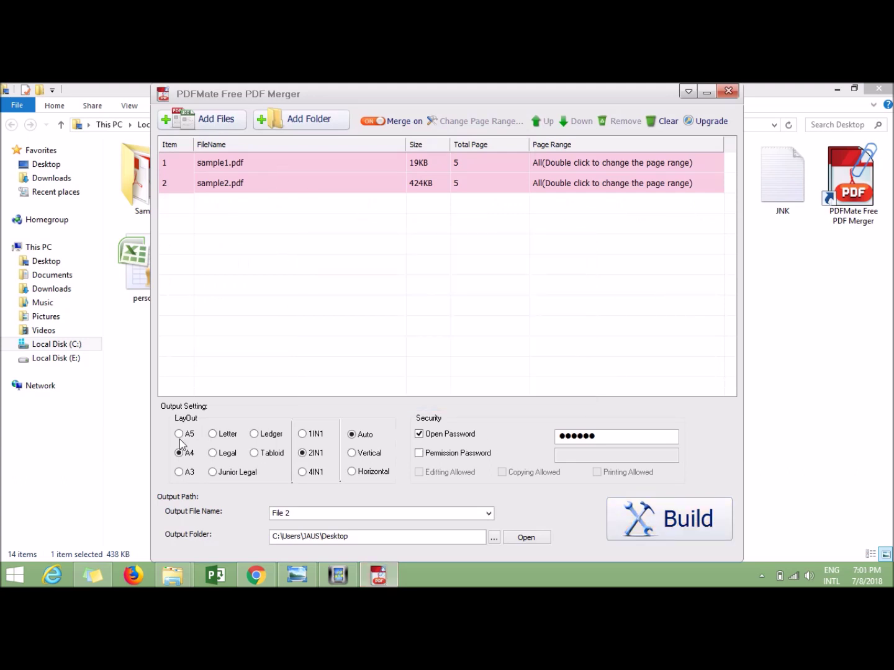
click(303, 473)
click(419, 434)
click(419, 453)
click(599, 457)
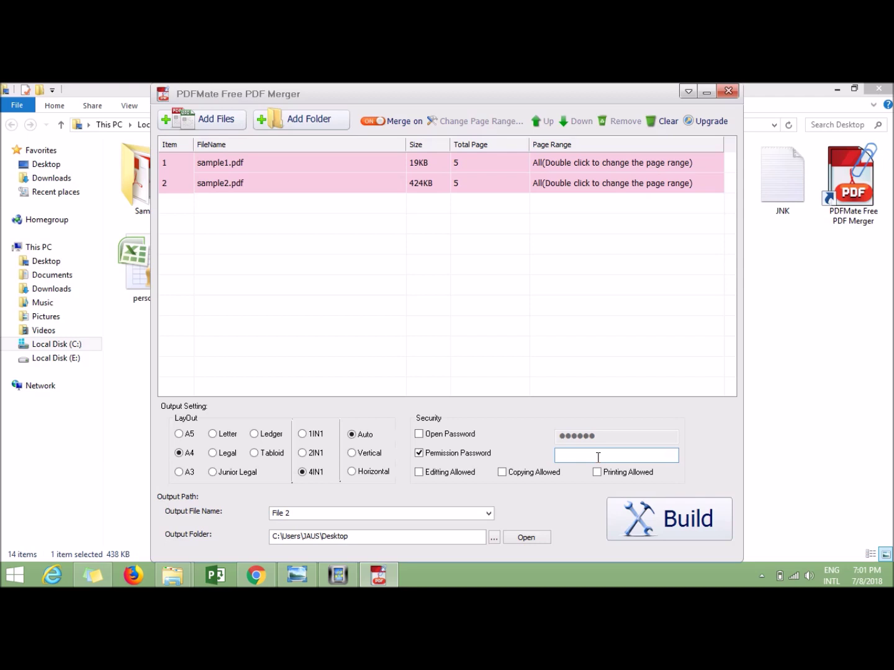
text(••••••)
Disallow printing, rename the output 'File 3', and build it
click(596, 472)
click(336, 518)
click(338, 517)
text(3)
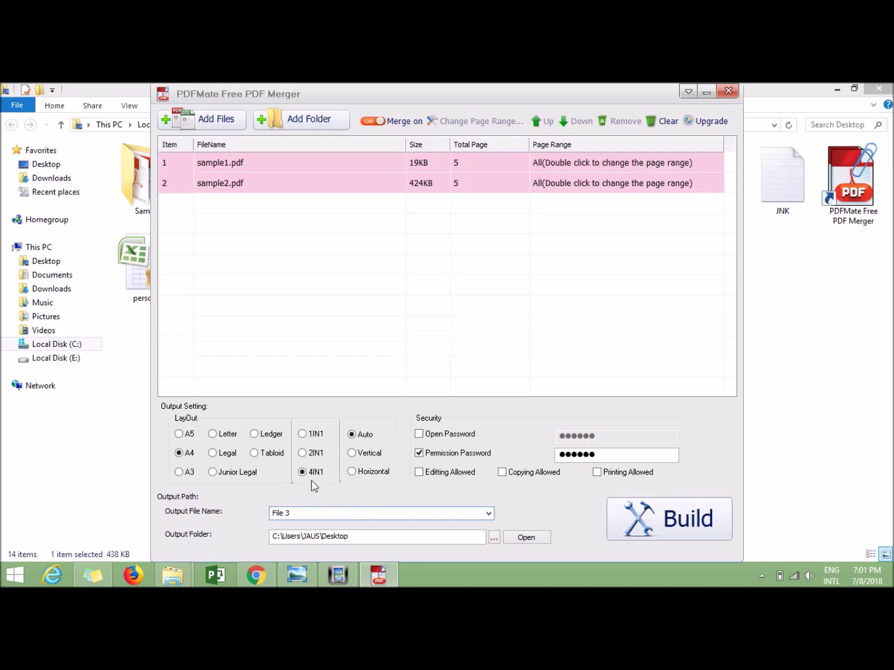
click(672, 527)
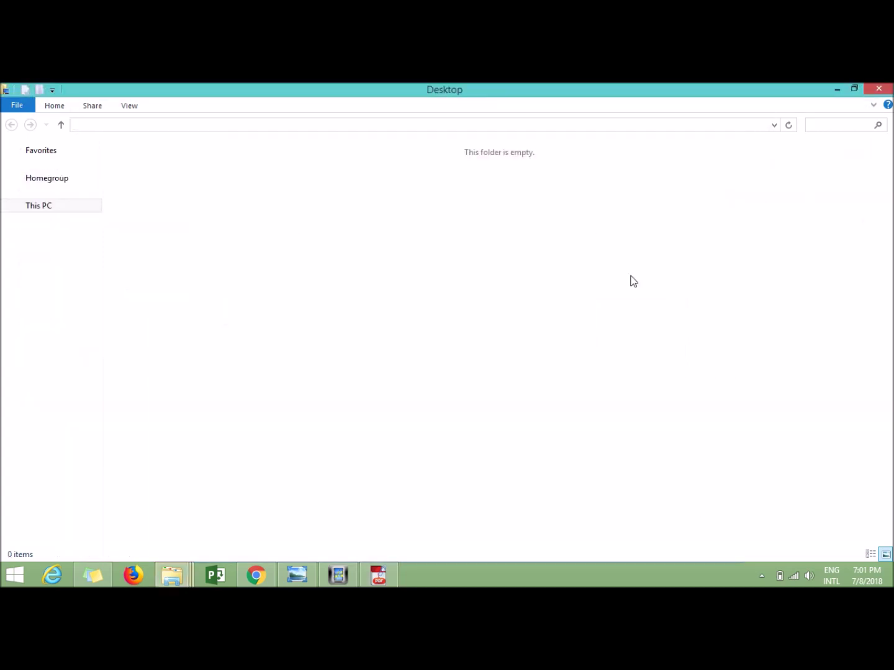
Open the secured File 3.pdf in Adobe Acrobat Reader DC
right_click(645, 184)
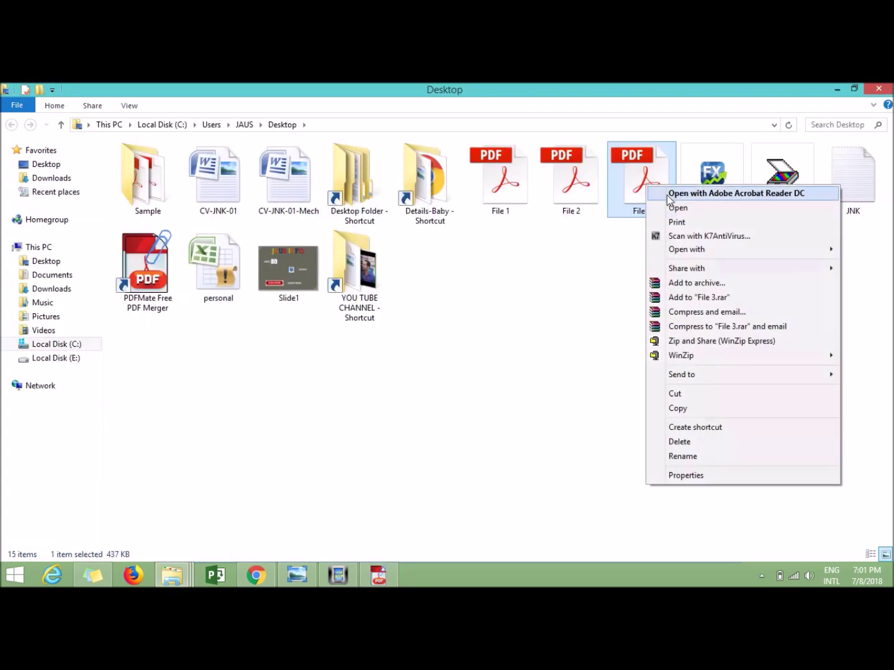
click(668, 196)
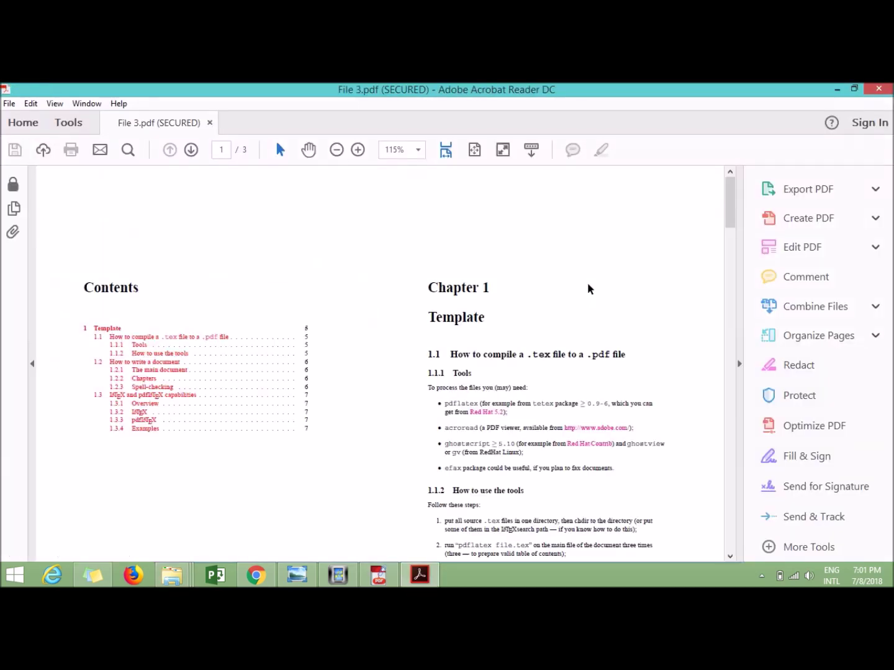
scroll(288, 240, down, 3)
scroll(287, 240, up, 3)
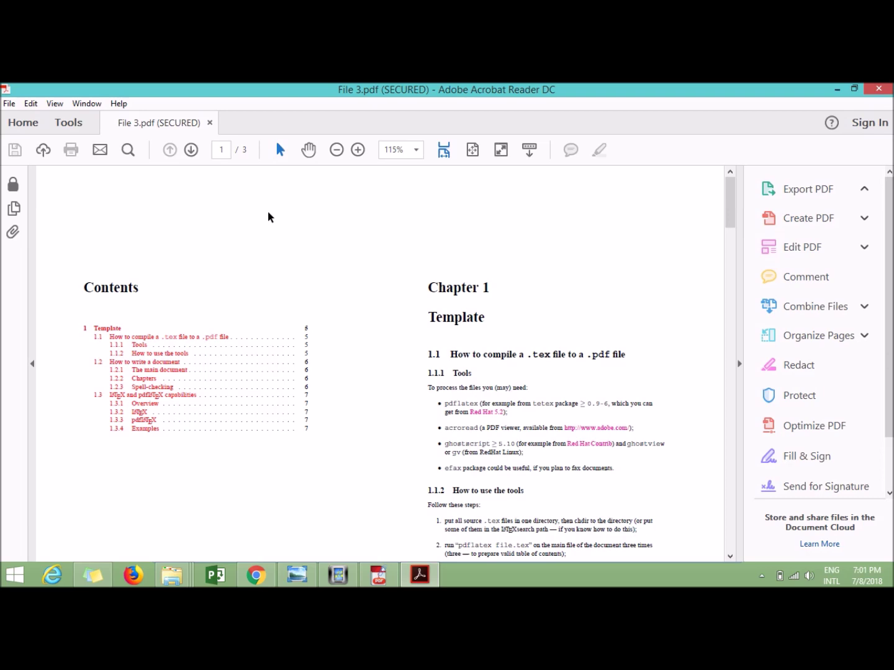
Zoom out to 66.7% and scroll through the three four-up pages
click(337, 151)
click(337, 151)
click(337, 152)
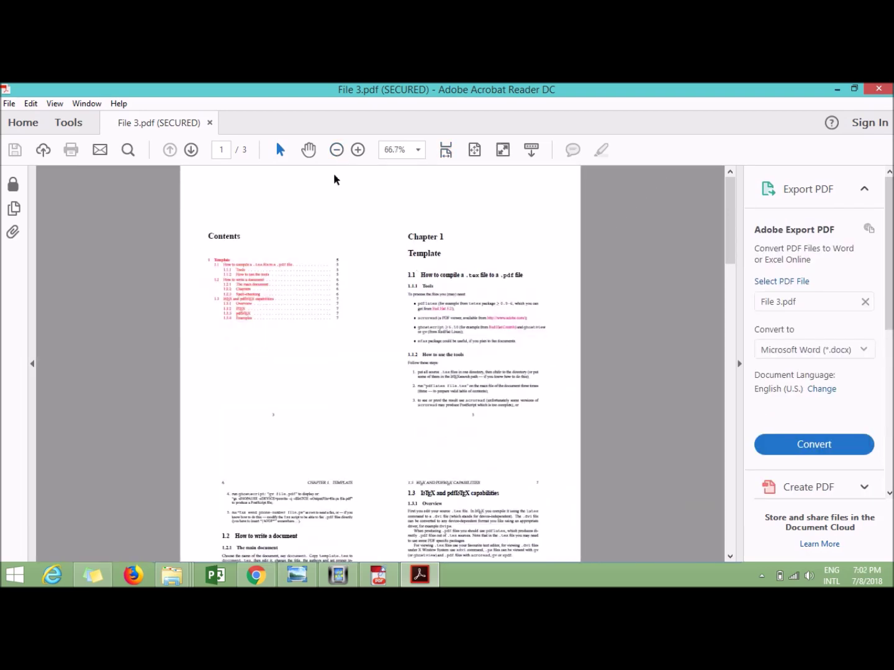
click(340, 151)
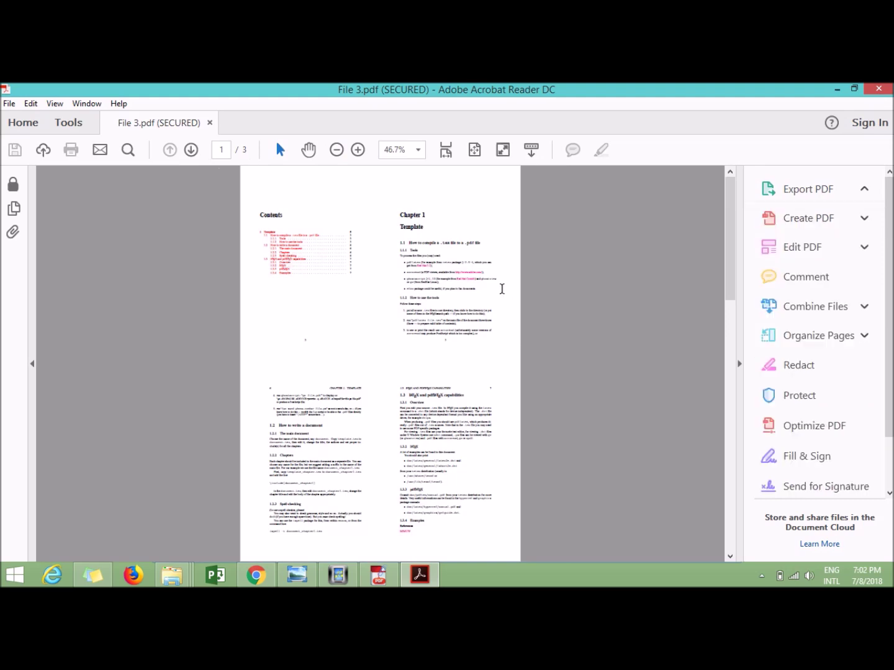
scroll(475, 438, down, 1)
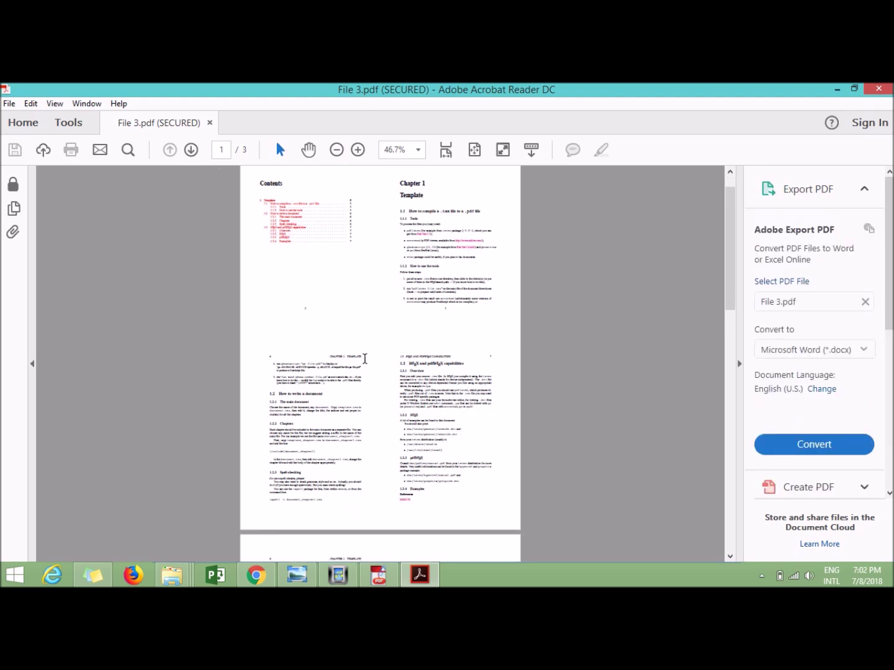
scroll(366, 359, down, 10)
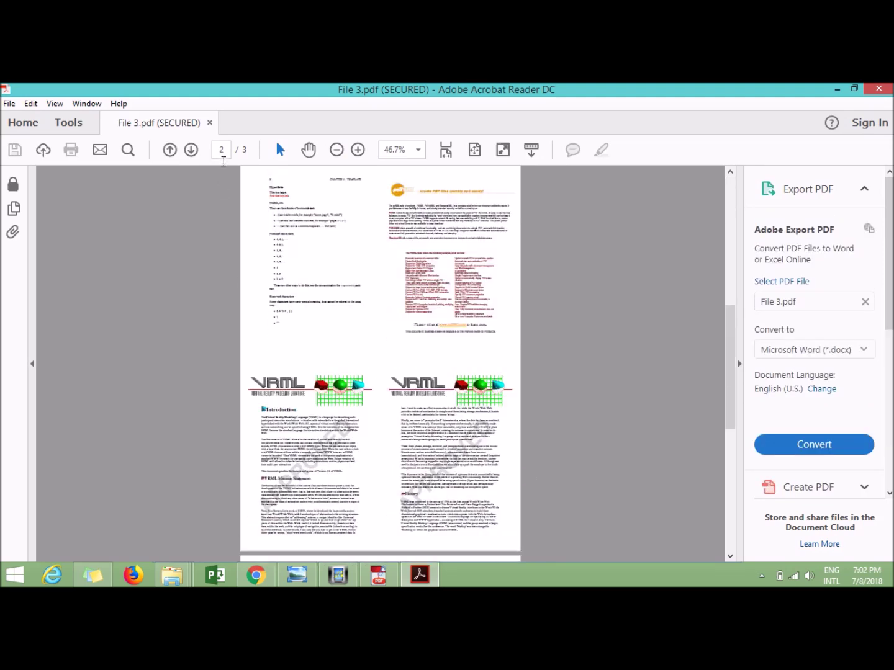
scroll(460, 450, down, 3)
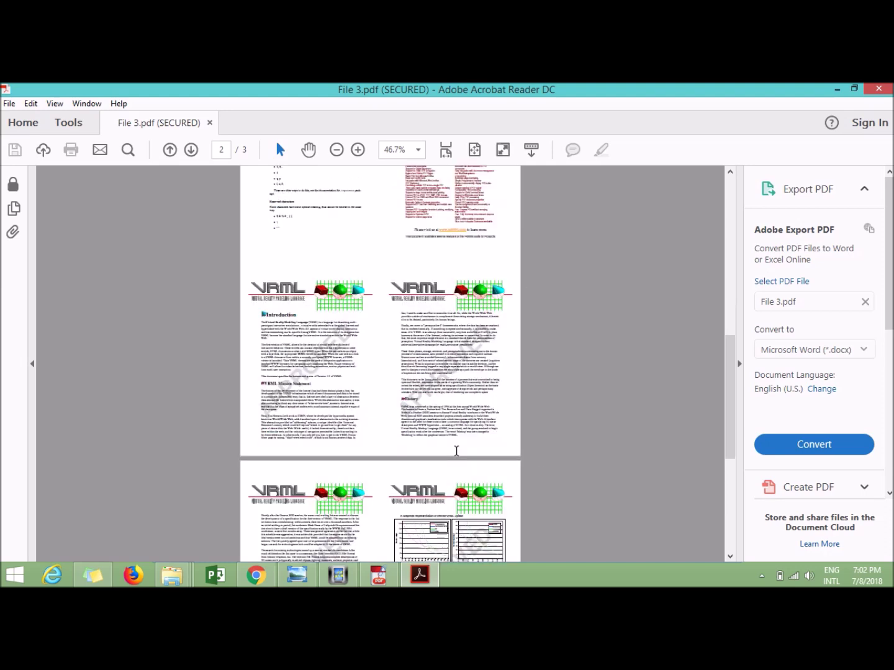
scroll(455, 451, down, 7)
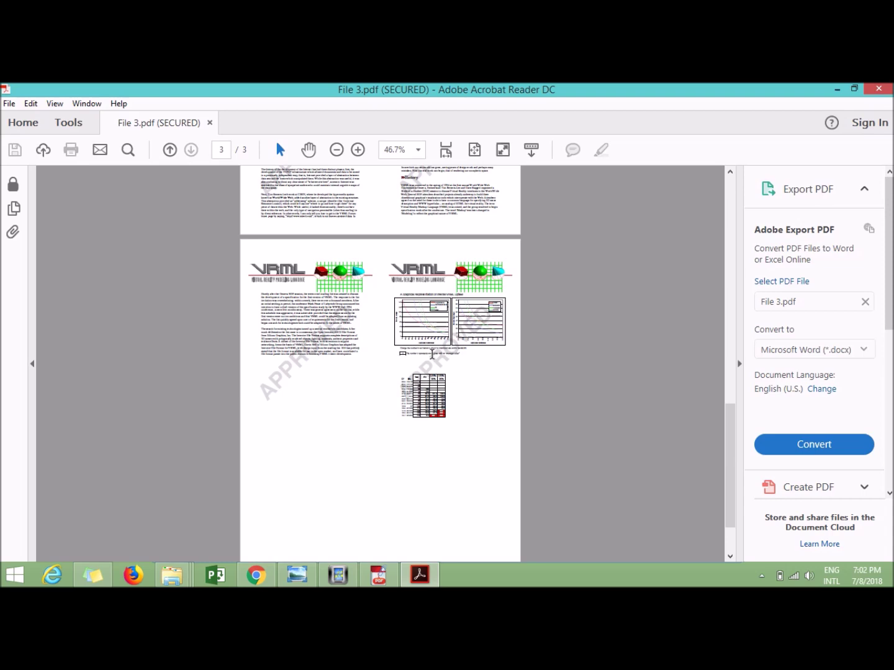
scroll(428, 298, up, 7)
Zoom page 2 to 125% and try selecting a passage of its text
click(358, 151)
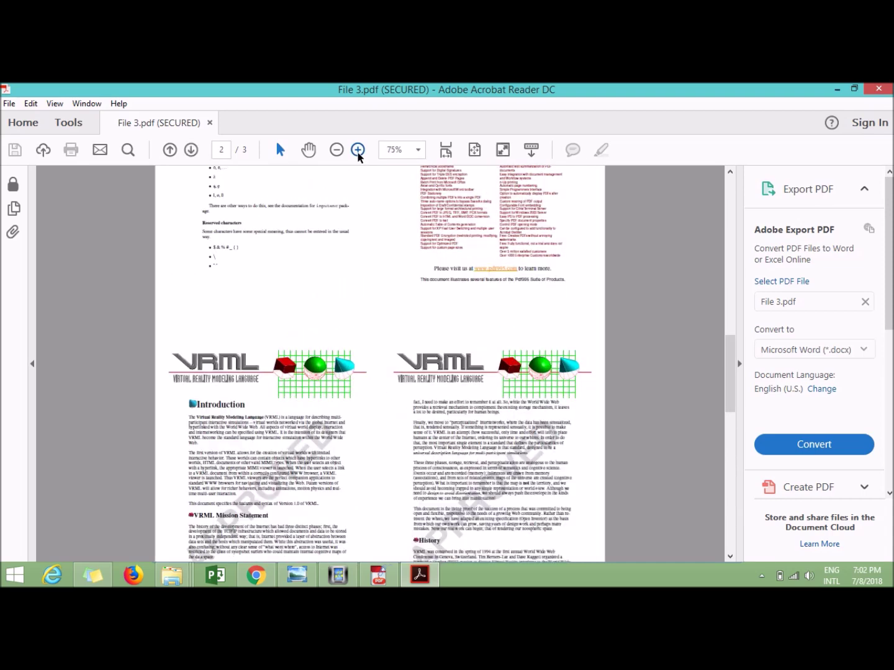
click(359, 152)
click(359, 153)
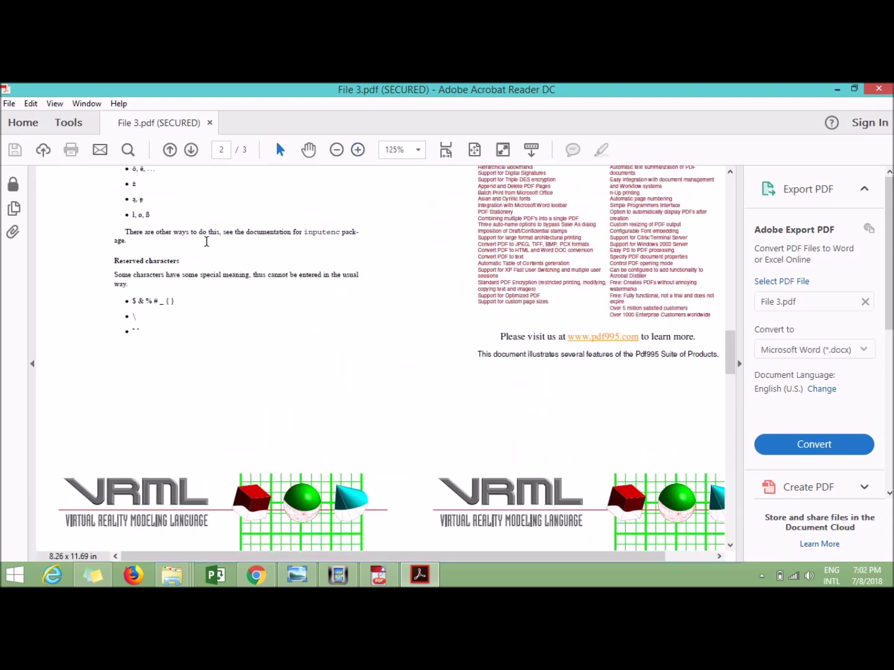
drag(205, 234, 241, 239)
click(243, 240)
right_click(243, 240)
Select the phrase 'this, see the documentation' and check its right-click options
drag(224, 235, 292, 236)
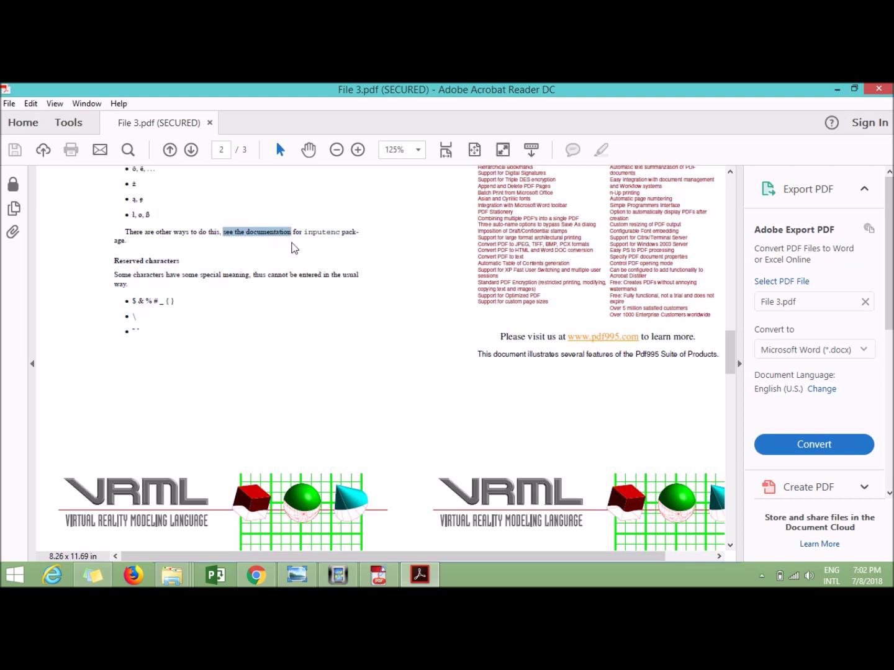
right_click(275, 234)
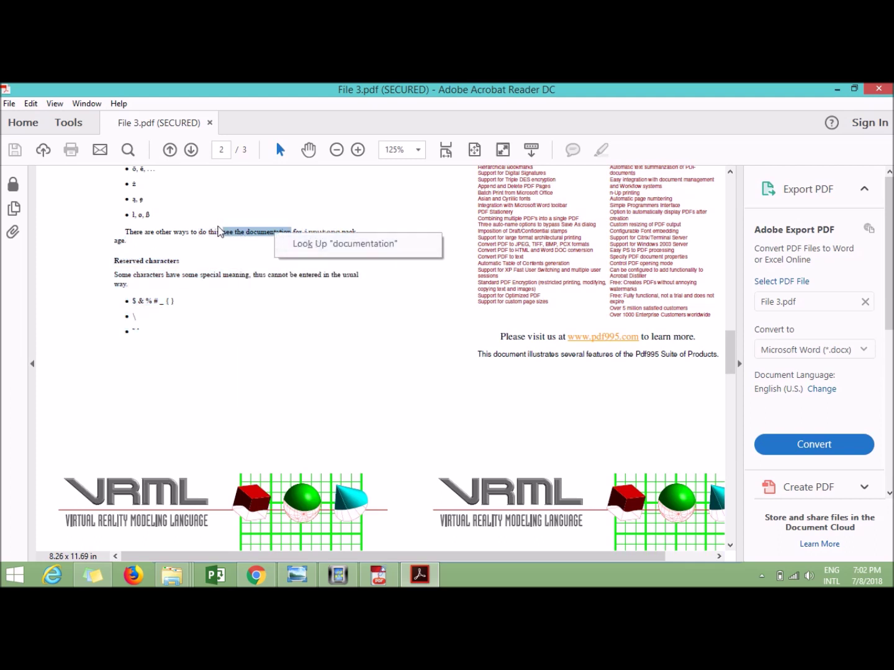
click(219, 231)
drag(210, 233, 291, 235)
right_click(280, 237)
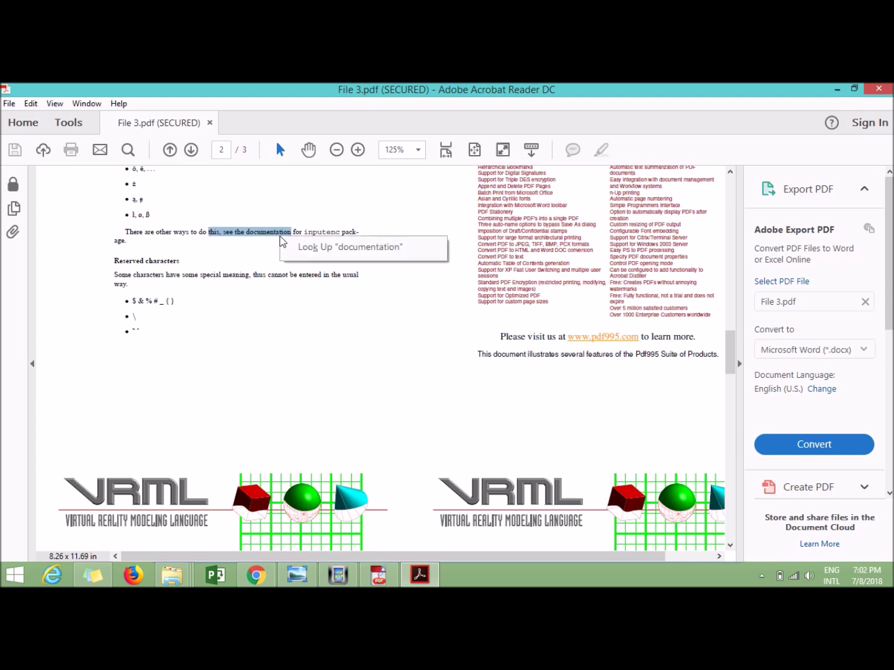
click(504, 260)
Check the page and File menu options, then minimize Acrobat to the Desktop folder
right_click(534, 247)
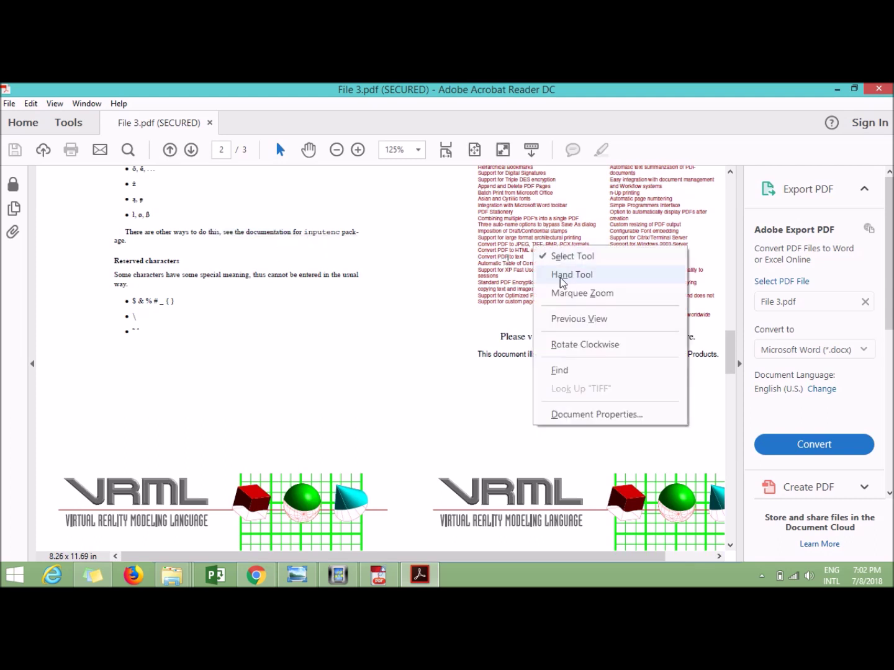
click(9, 104)
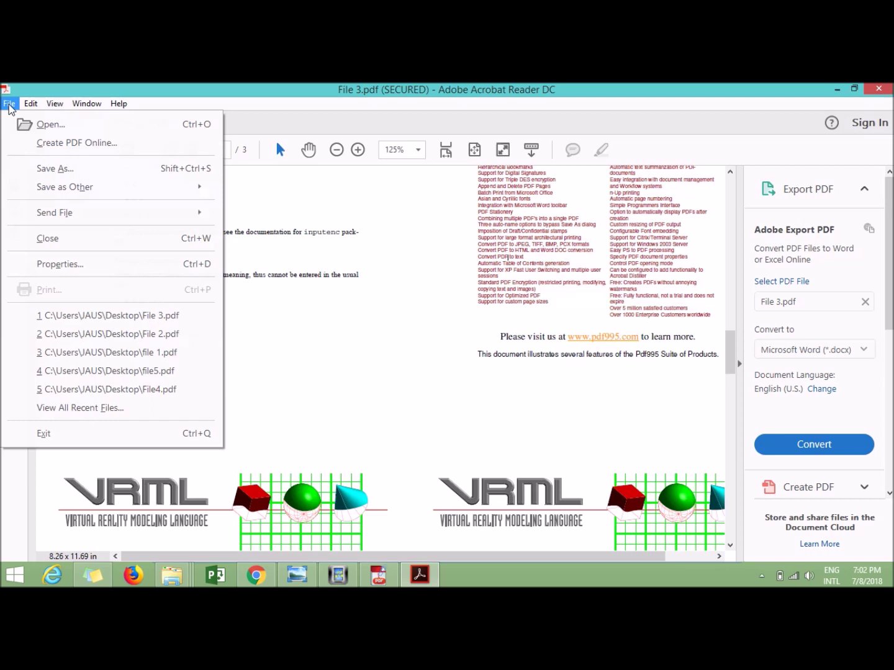
click(340, 310)
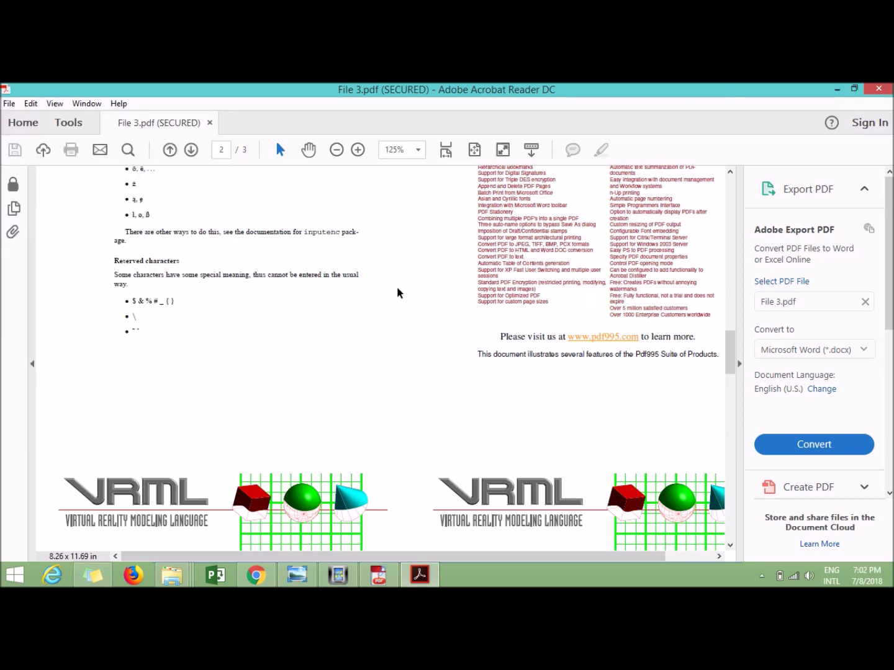
click(838, 90)
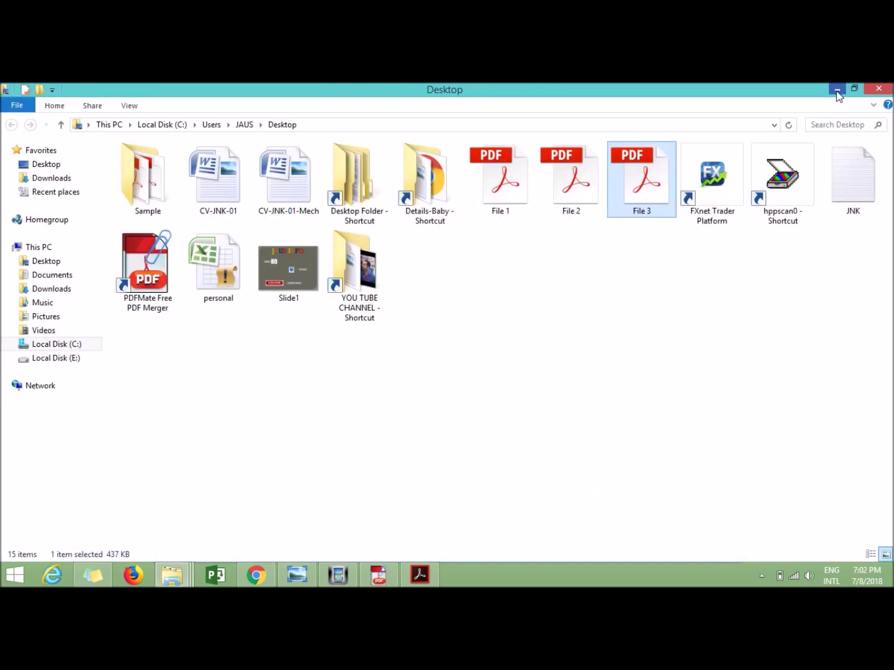
Open File 1.pdf in Acrobat Reader and highlight the acroread line in yellow
right_click(517, 190)
click(538, 199)
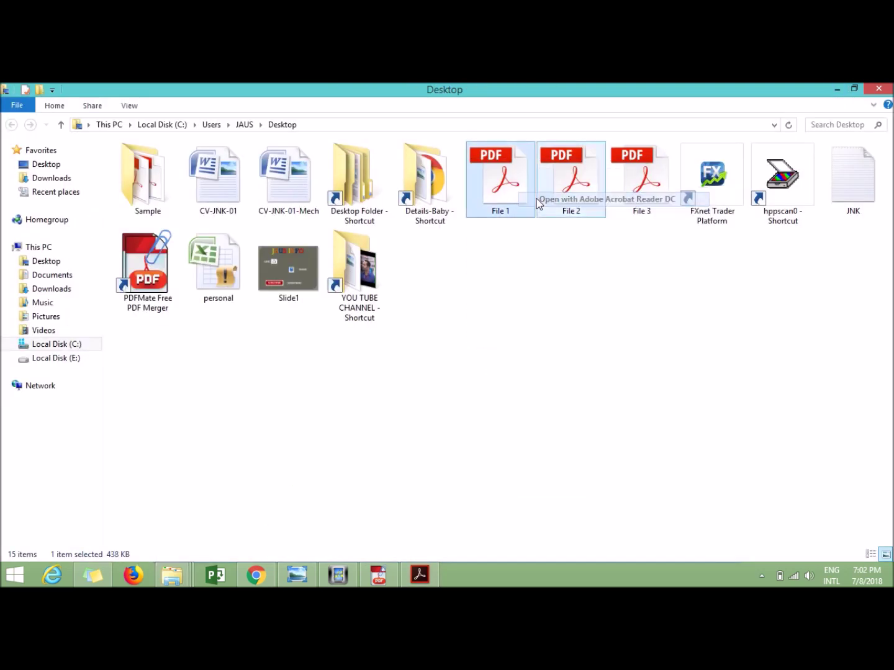
scroll(280, 400, down, 15)
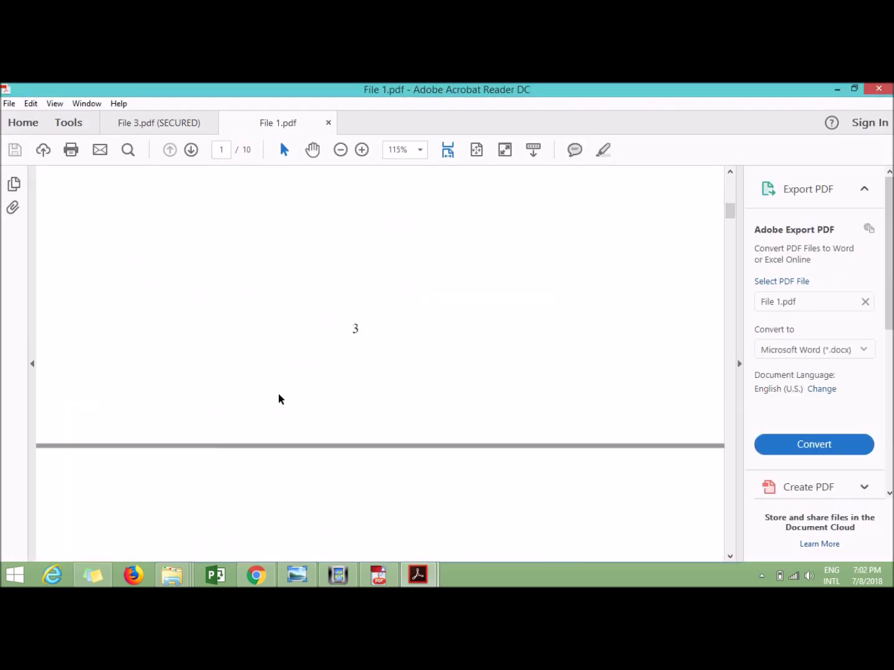
drag(165, 276, 371, 278)
right_click(336, 281)
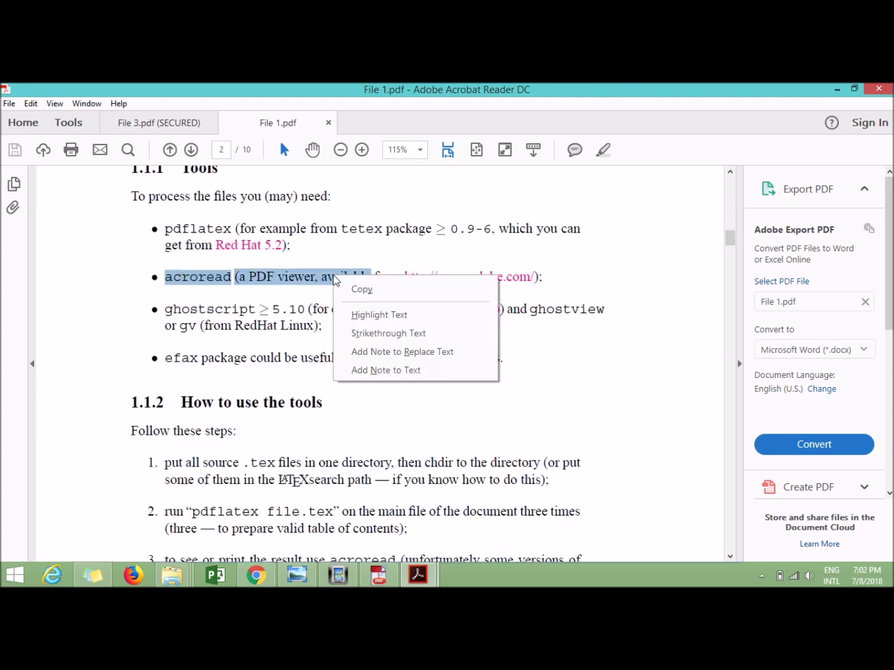
click(368, 315)
Strike through part of the ghostscript bullet text
drag(234, 326, 335, 326)
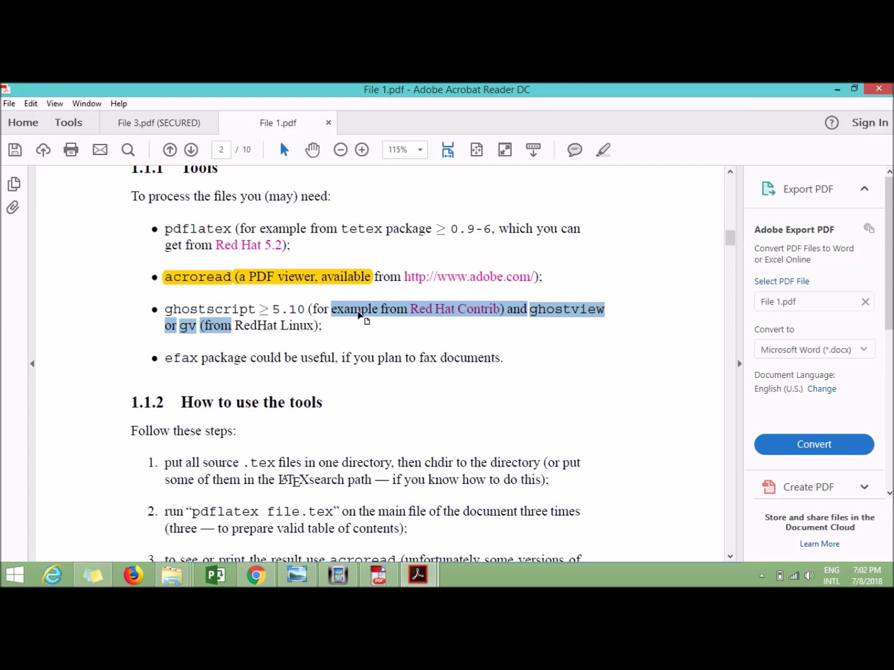
right_click(359, 316)
click(401, 369)
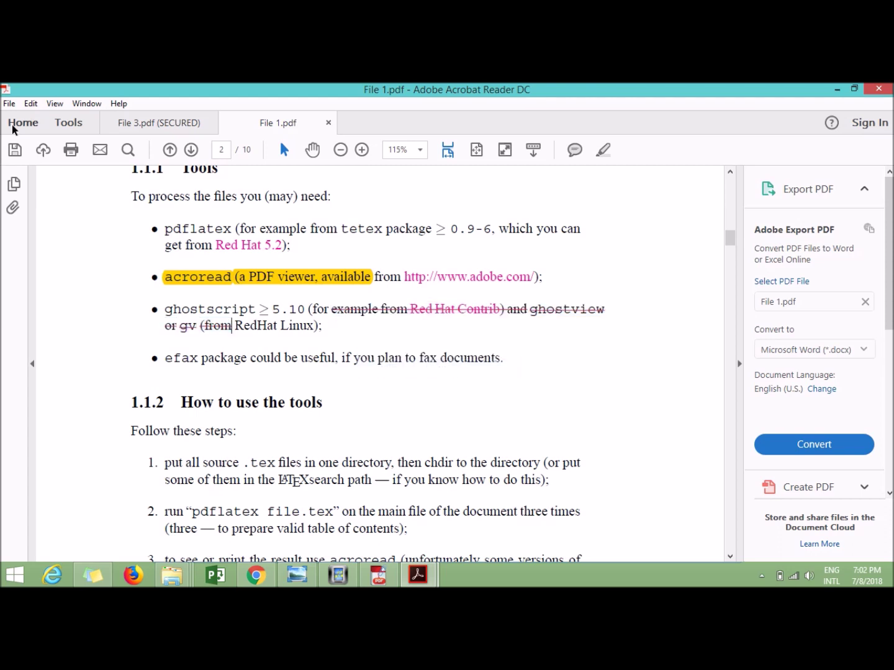
Quit Acrobat Reader by closing all open PDF tabs without saving changes
click(10, 104)
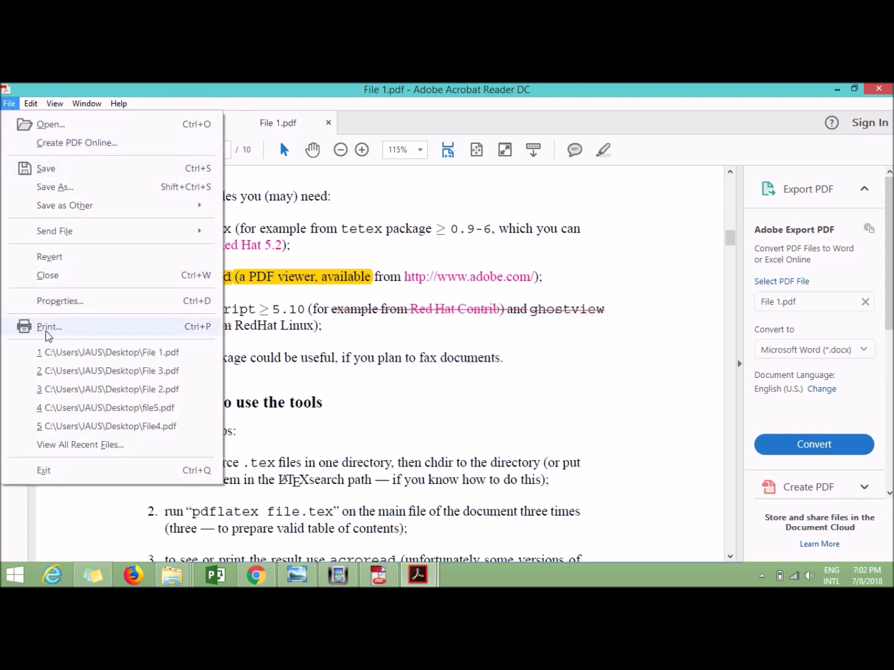
click(433, 411)
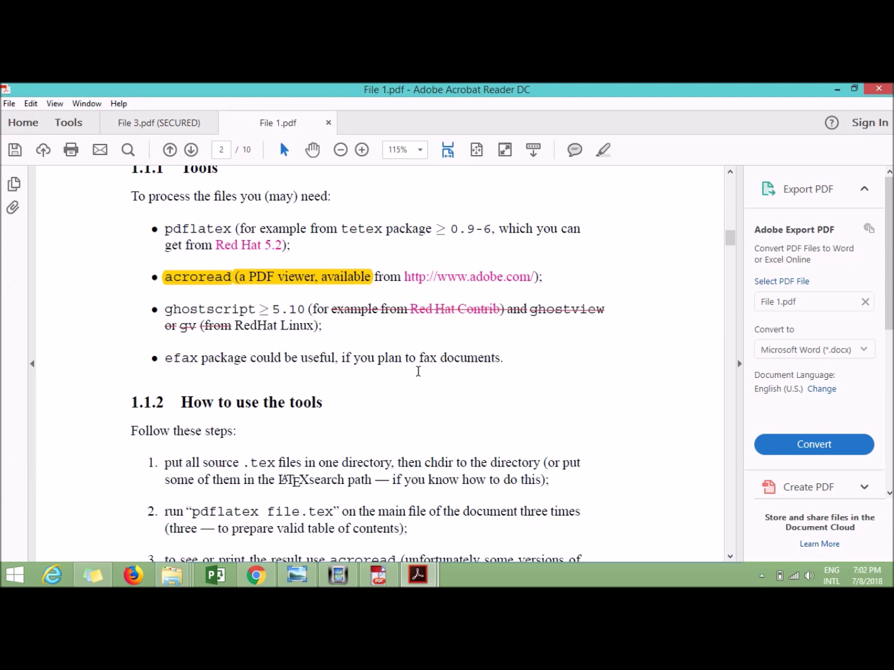
click(878, 89)
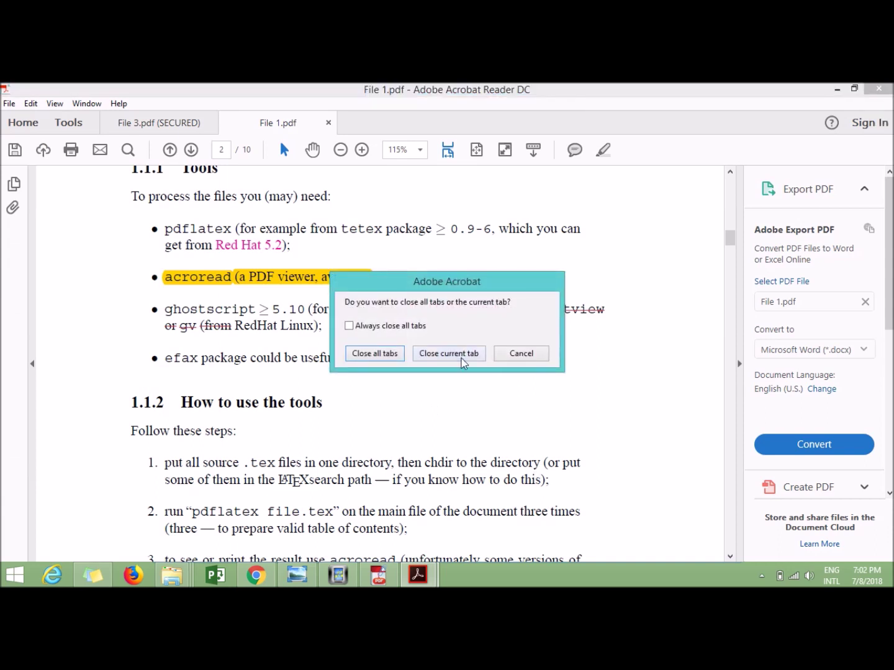
click(463, 362)
click(609, 273)
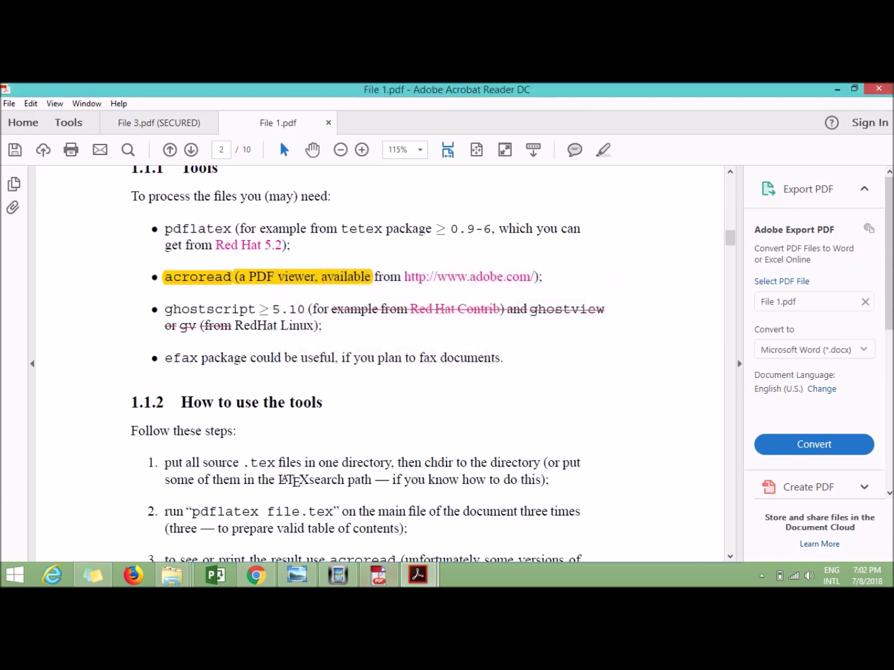
click(878, 89)
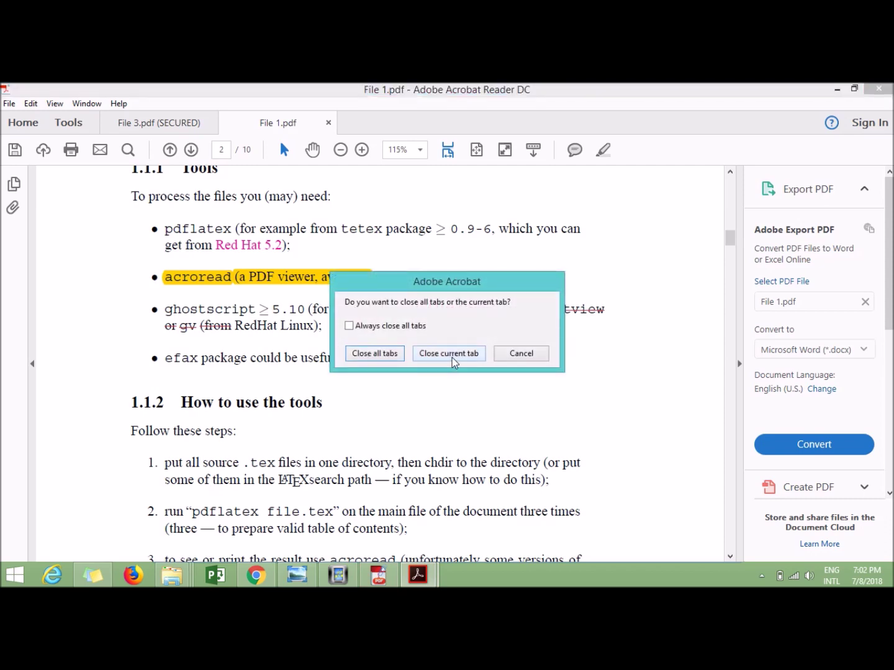
click(383, 357)
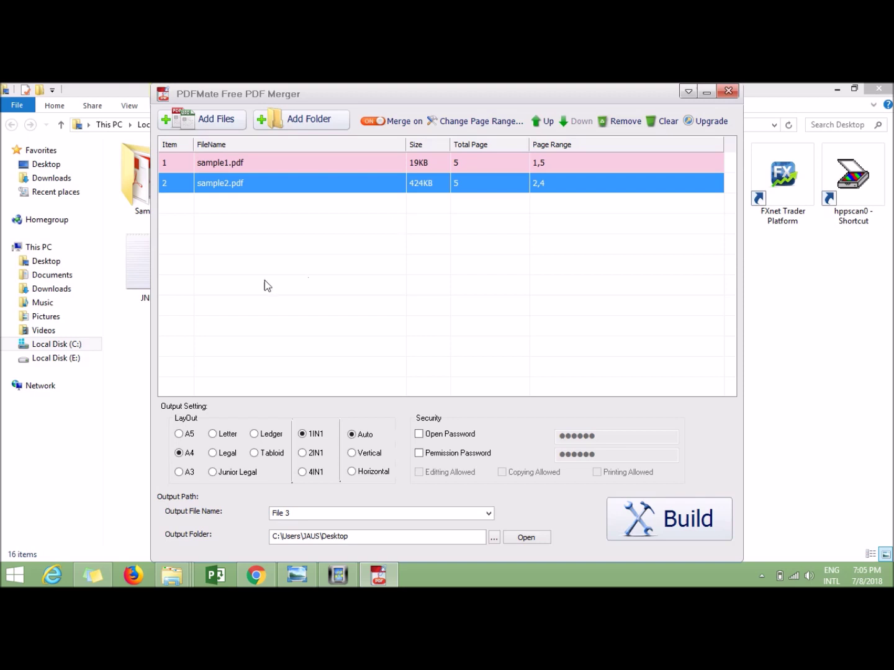
In Change Page Range, accept Part 1,5 for sample1.pdf and 2,4 for sample2.pdf
click(540, 165)
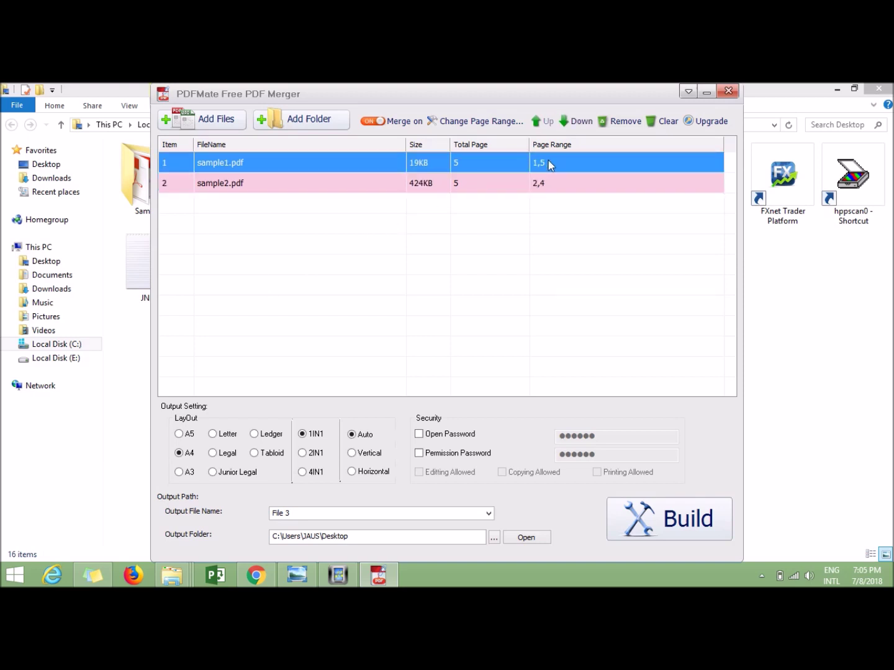
double_click(548, 161)
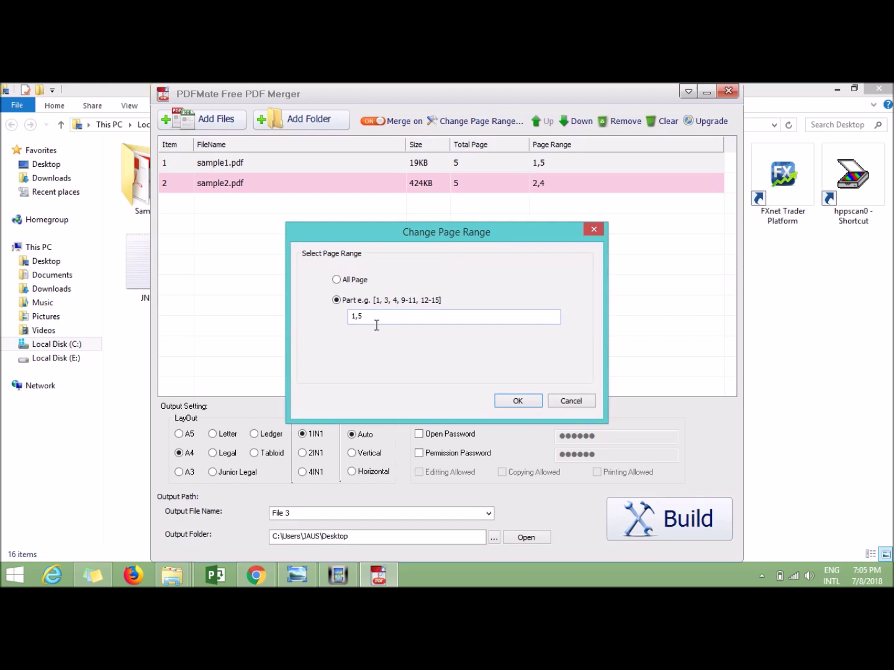
click(517, 401)
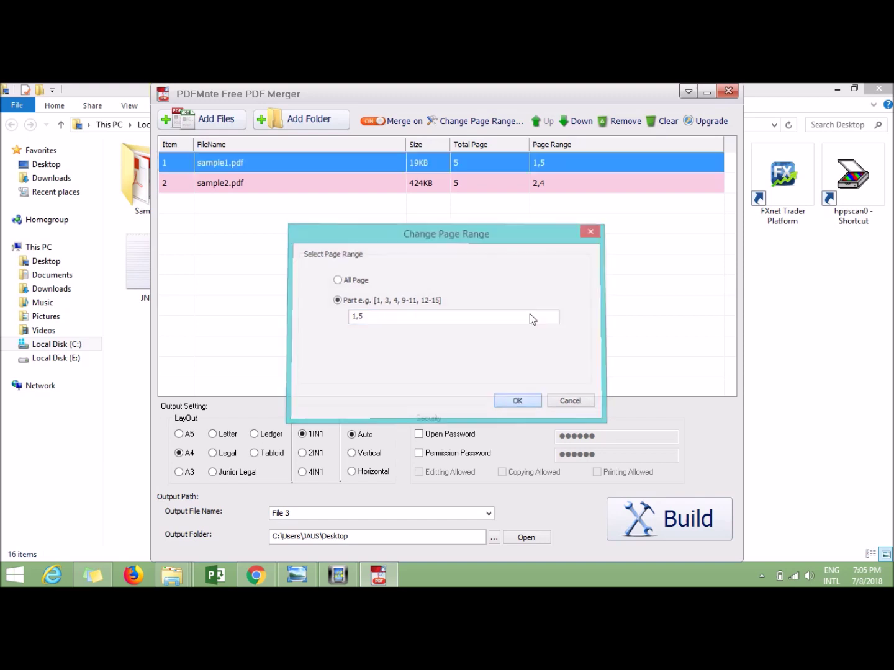
click(441, 185)
double_click(550, 182)
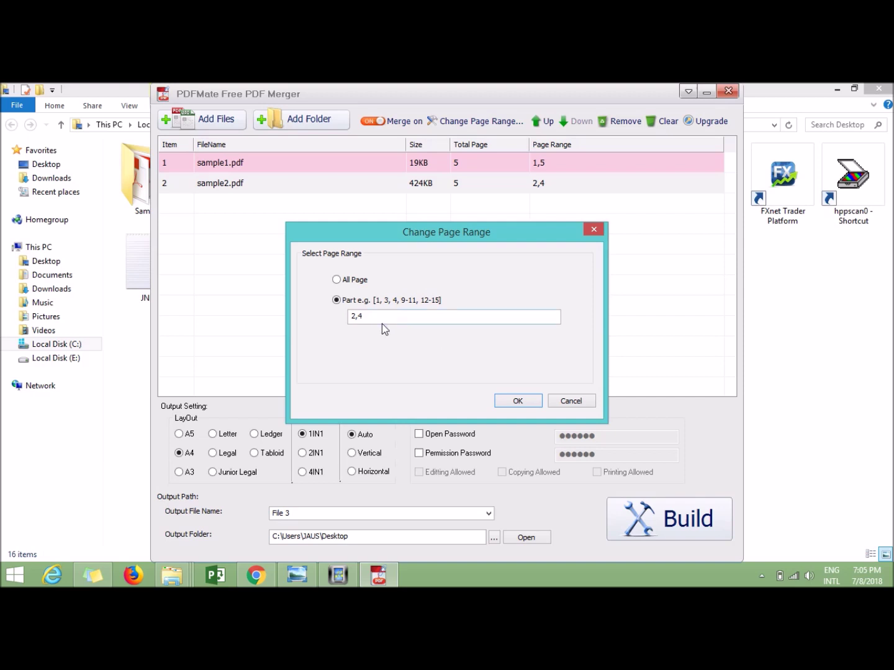
click(515, 402)
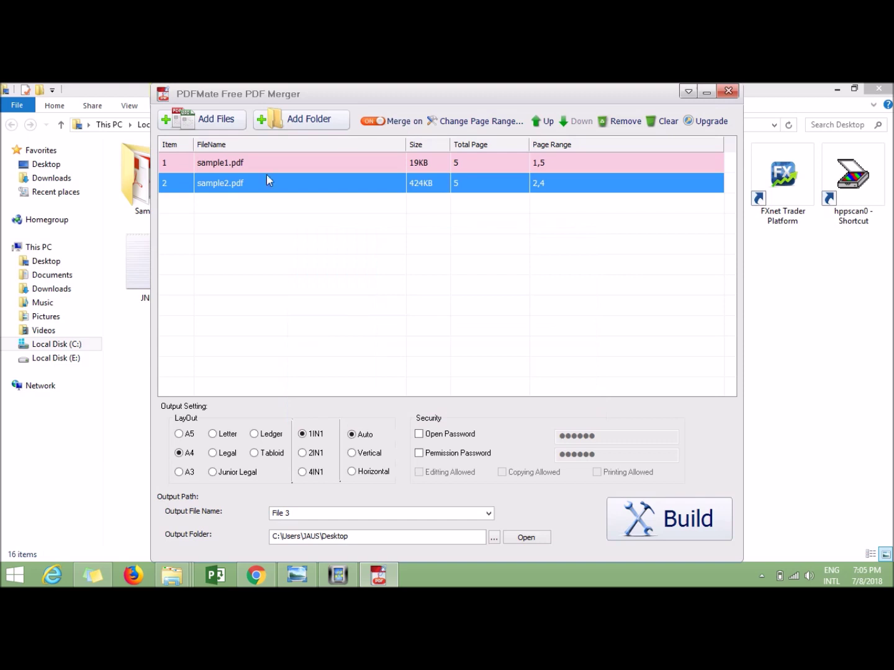
Switch the Merge toggle to off and select the sample1.pdf and sample2.pdf rows
click(384, 122)
click(232, 166)
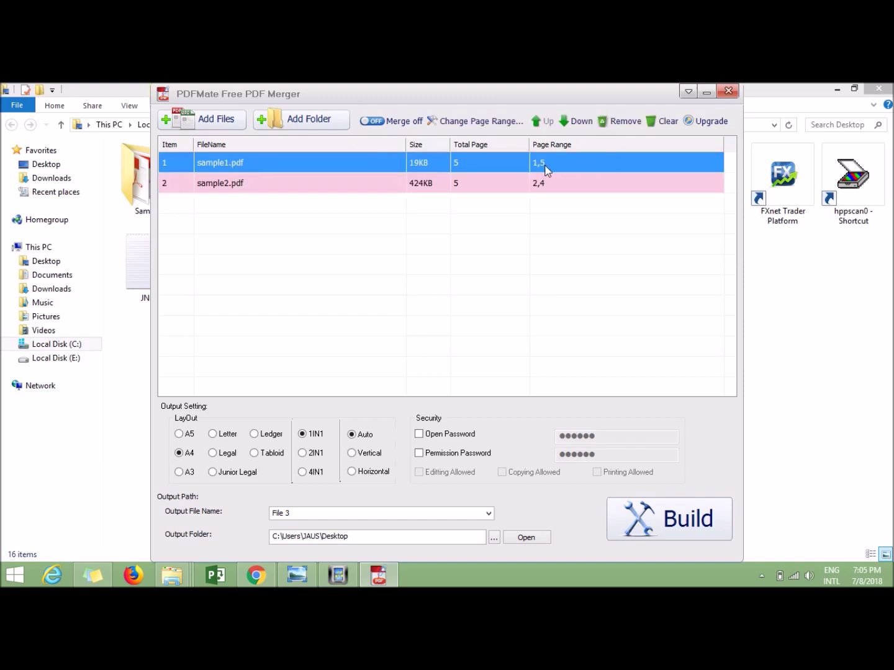
click(240, 188)
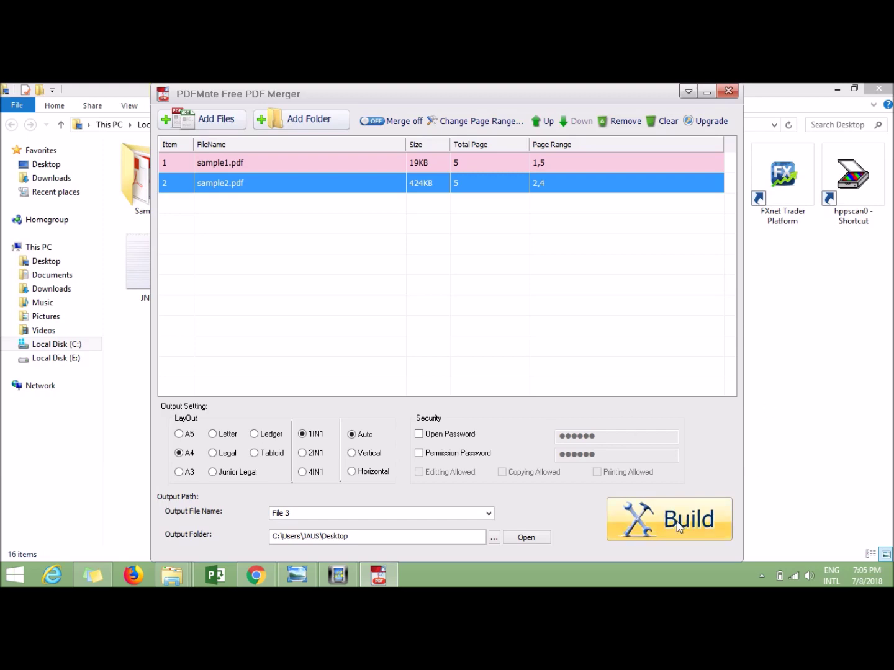
Build the separate outputs and check sample1_to (9.29 KB) and sample2_to (207 KB) on the Desktop
click(696, 516)
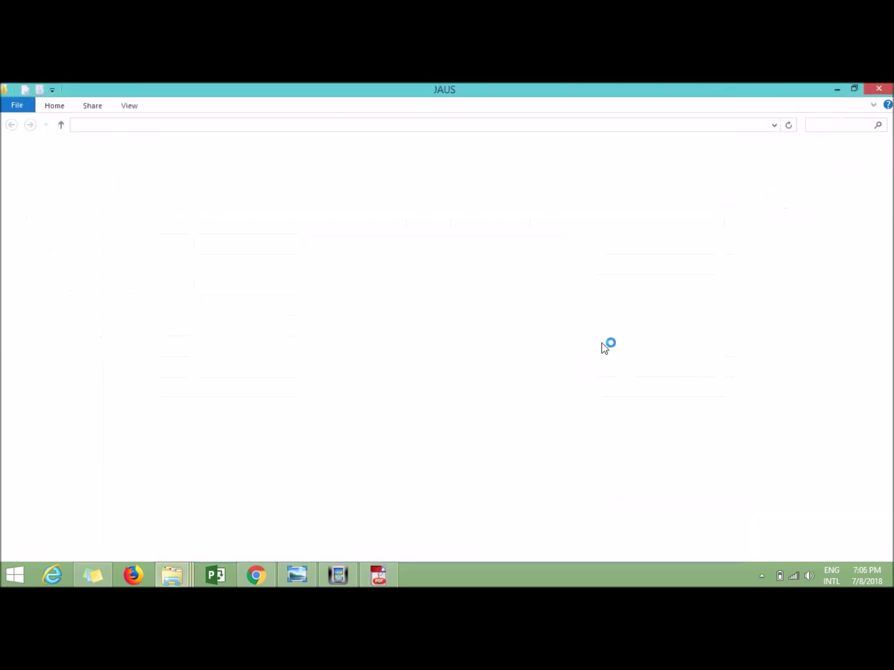
double_click(149, 180)
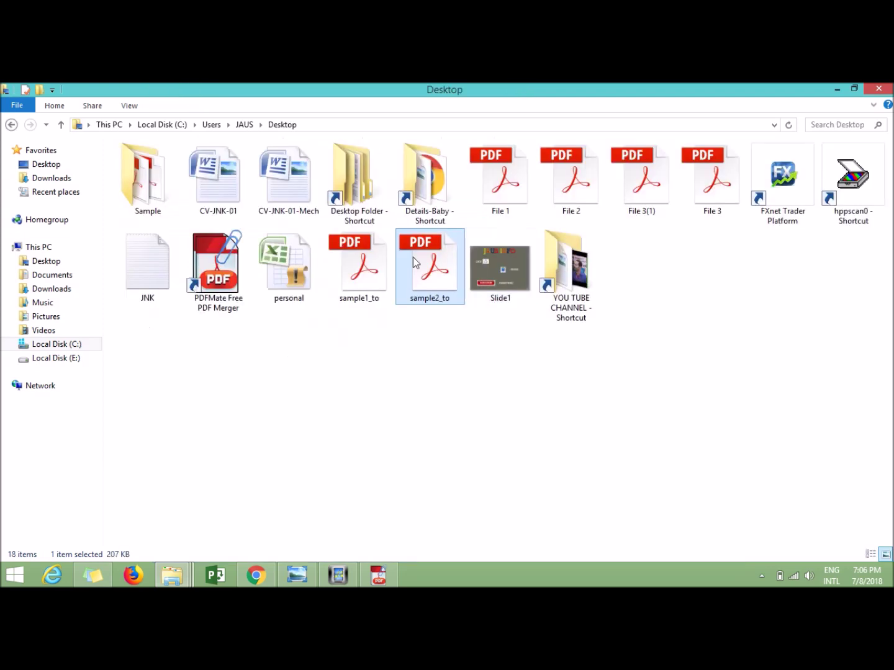
click(354, 287)
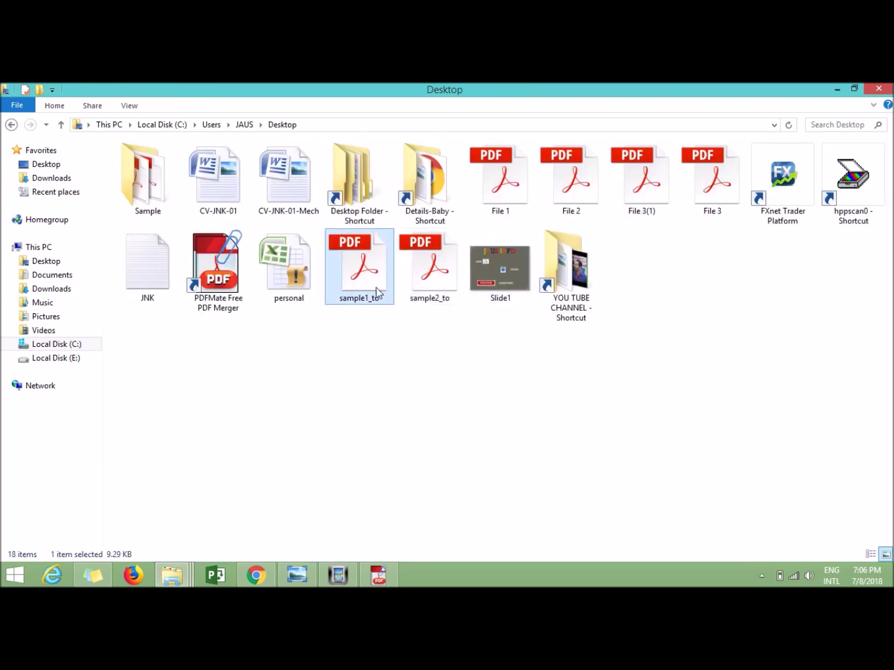
click(432, 282)
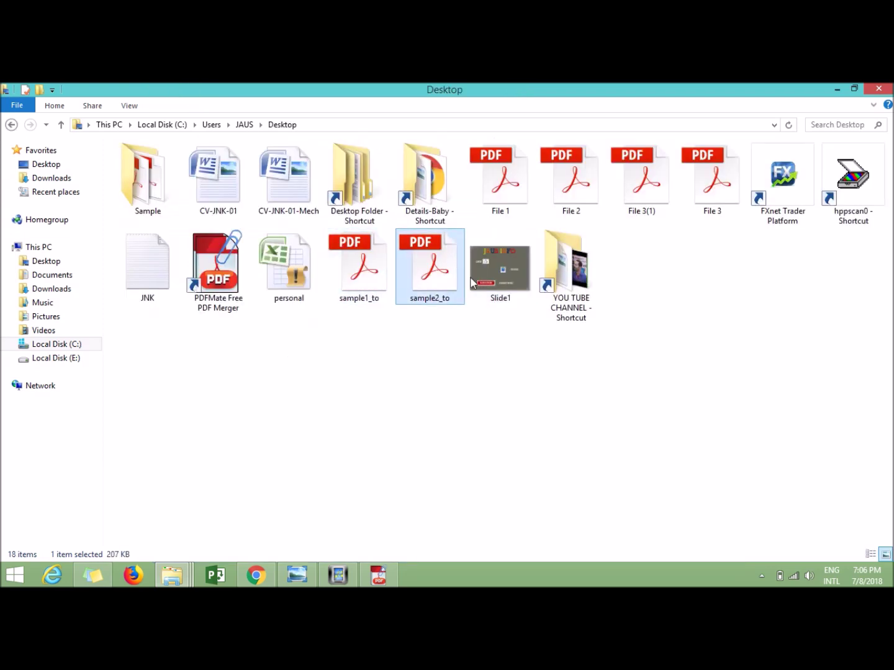
Minimize PDFMate and open sample1_to in Adobe Acrobat Reader DC
click(382, 576)
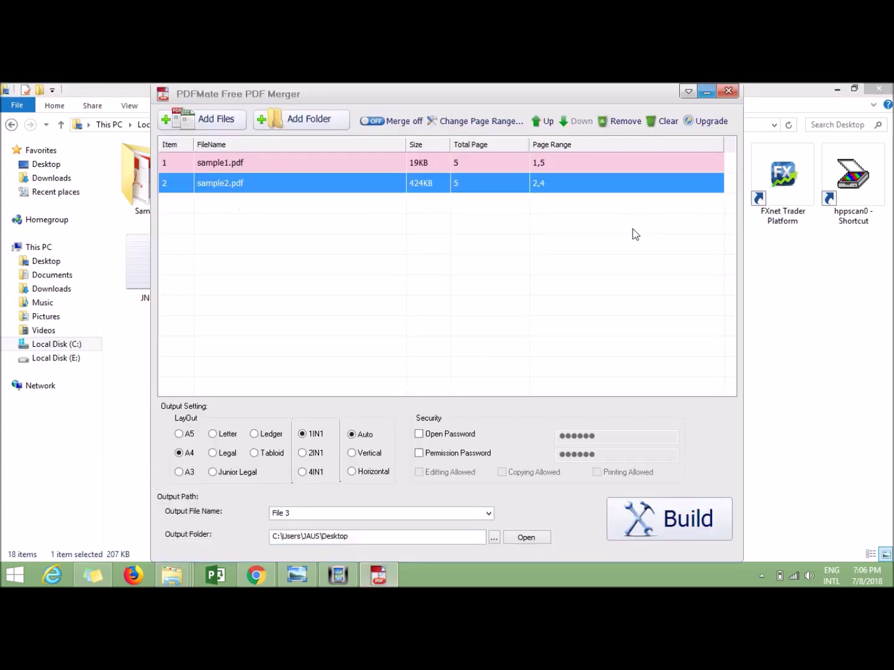
click(707, 92)
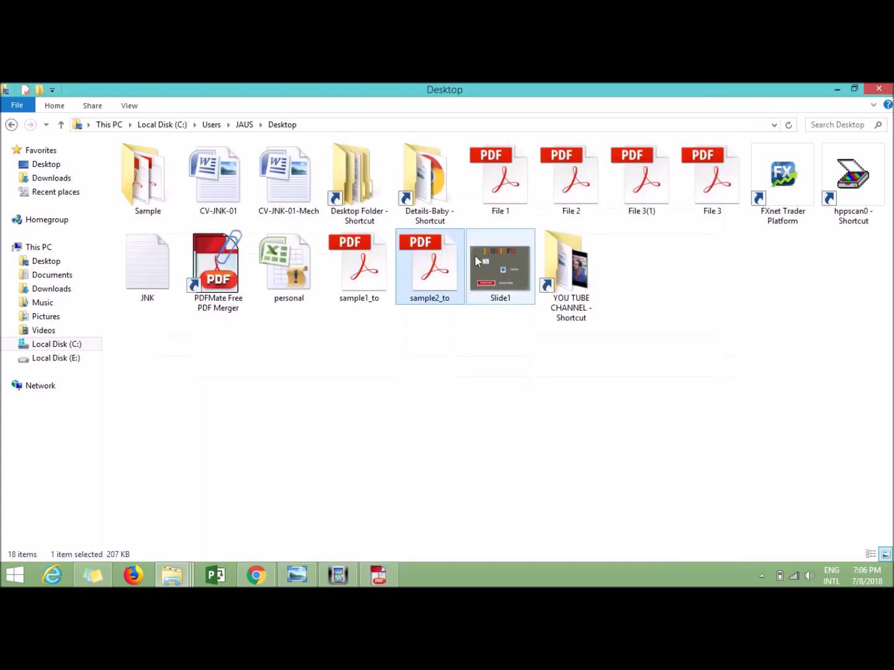
click(376, 277)
right_click(374, 263)
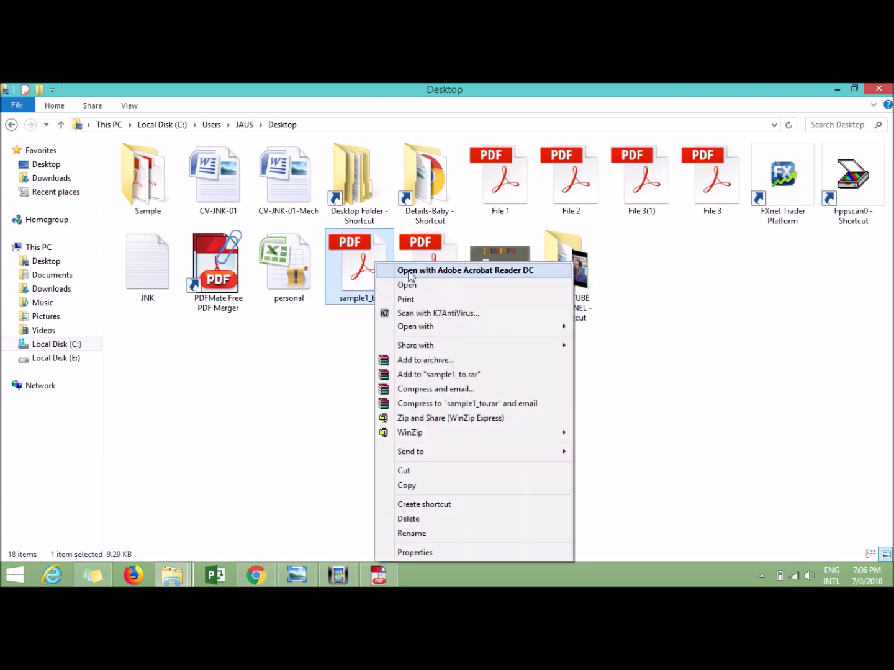
click(408, 272)
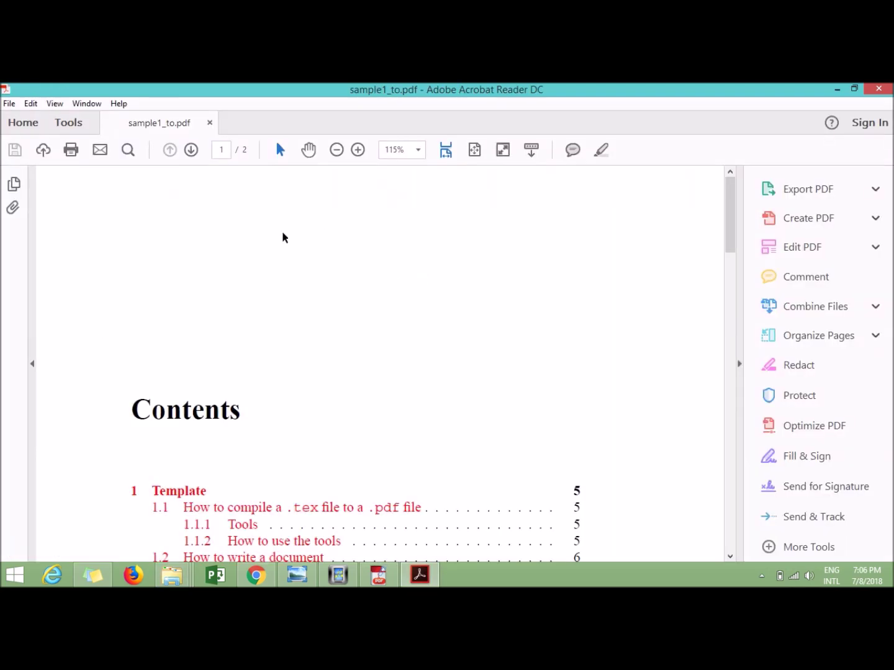
Scroll through the pages of sample1_to.pdf in Acrobat Reader
scroll(279, 243, down, 15)
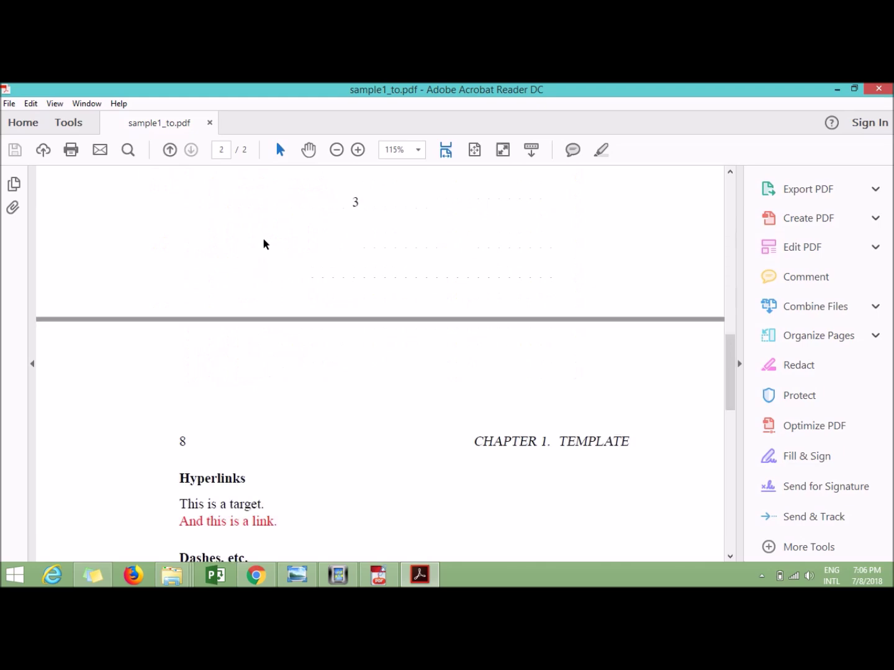
scroll(296, 379, down, 15)
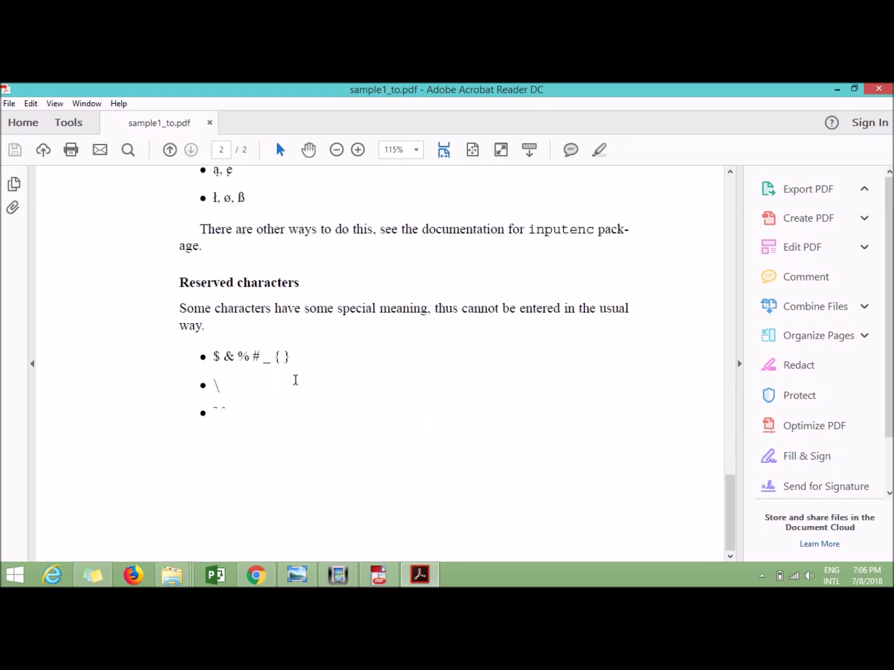
scroll(520, 384, up, 15)
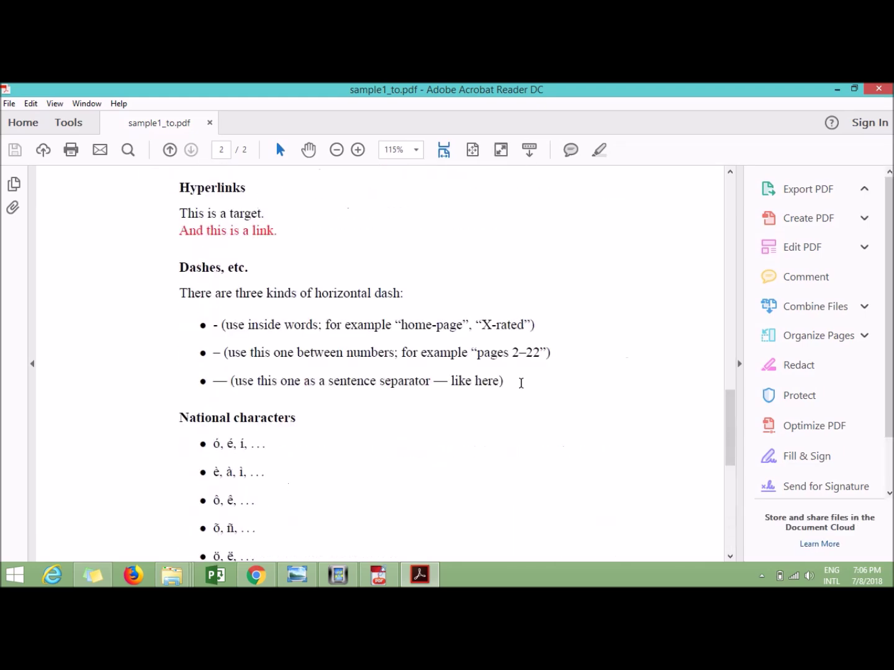
scroll(520, 385, up, 3)
scroll(519, 383, down, 4)
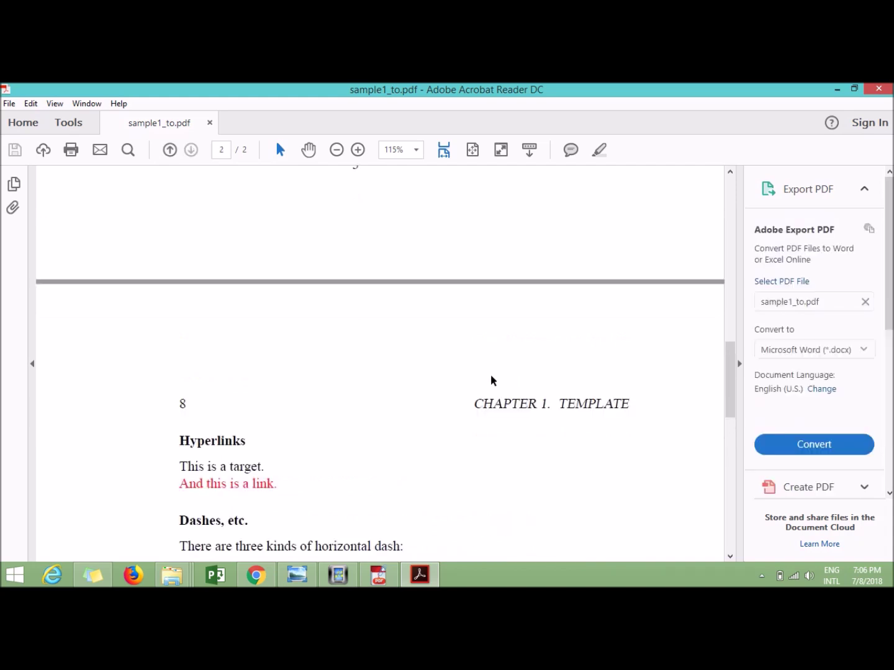
scroll(491, 379, up, 6)
scroll(478, 380, down, 8)
scroll(477, 380, up, 4)
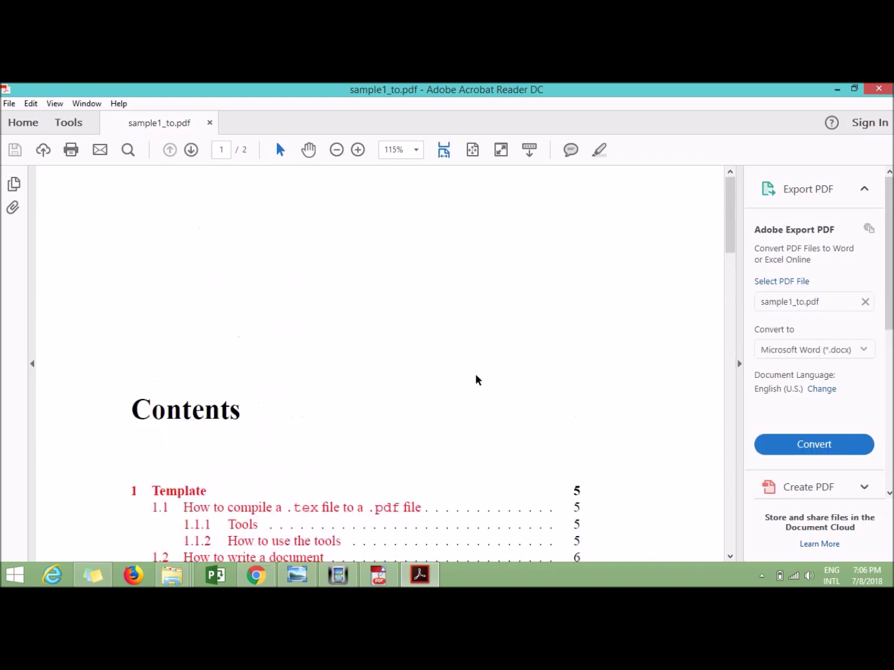
click(379, 576)
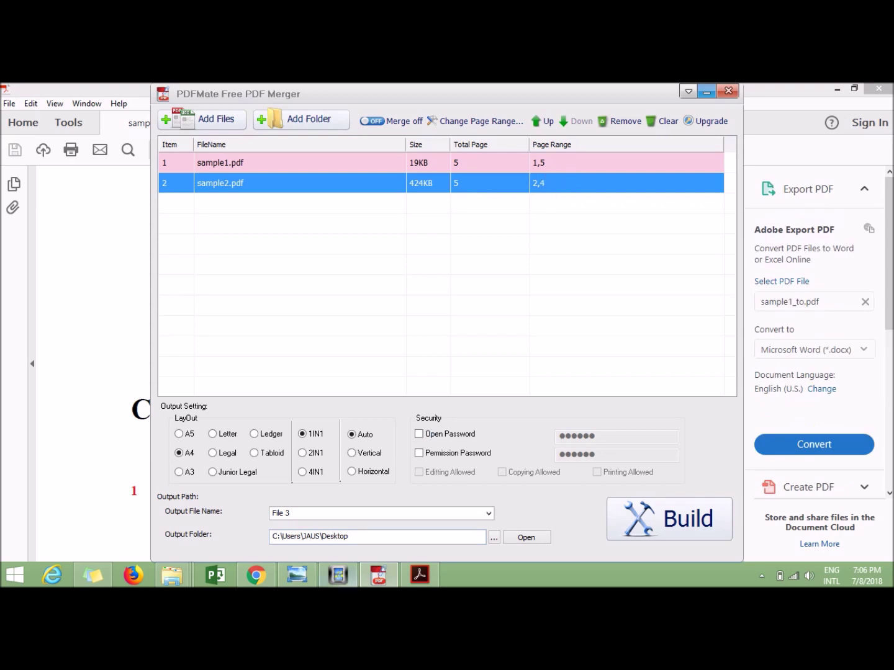
click(707, 92)
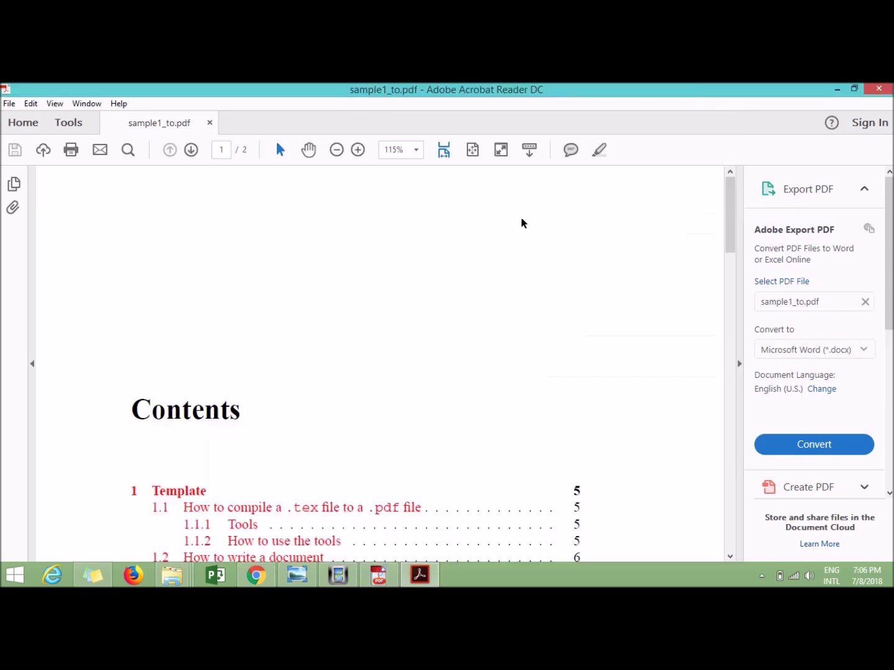
scroll(280, 381, down, 4)
scroll(409, 407, down, 16)
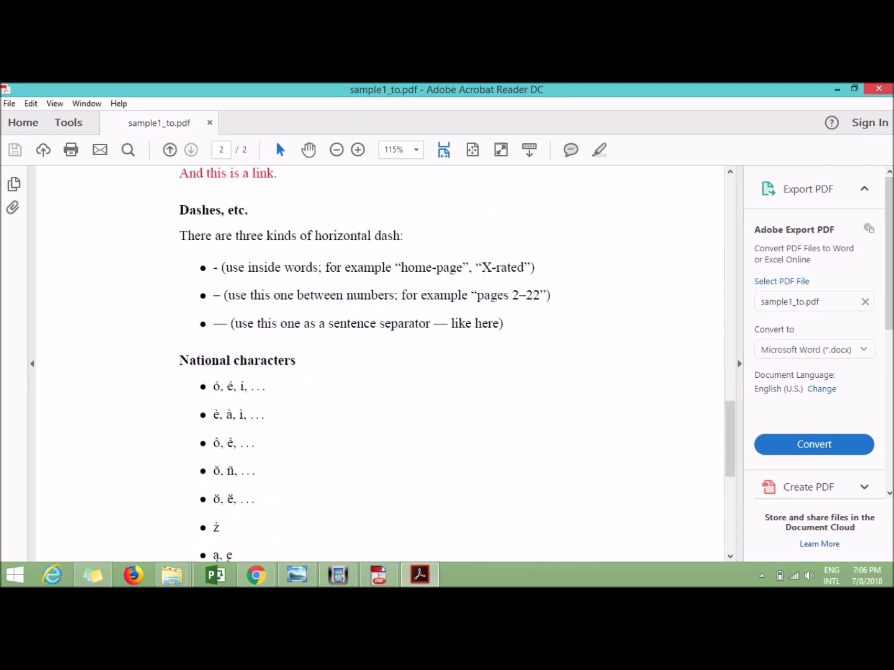
Close sample1_to, check both pages of sample2_to.pdf, then close the reader and restore PDFMate
click(879, 88)
double_click(442, 267)
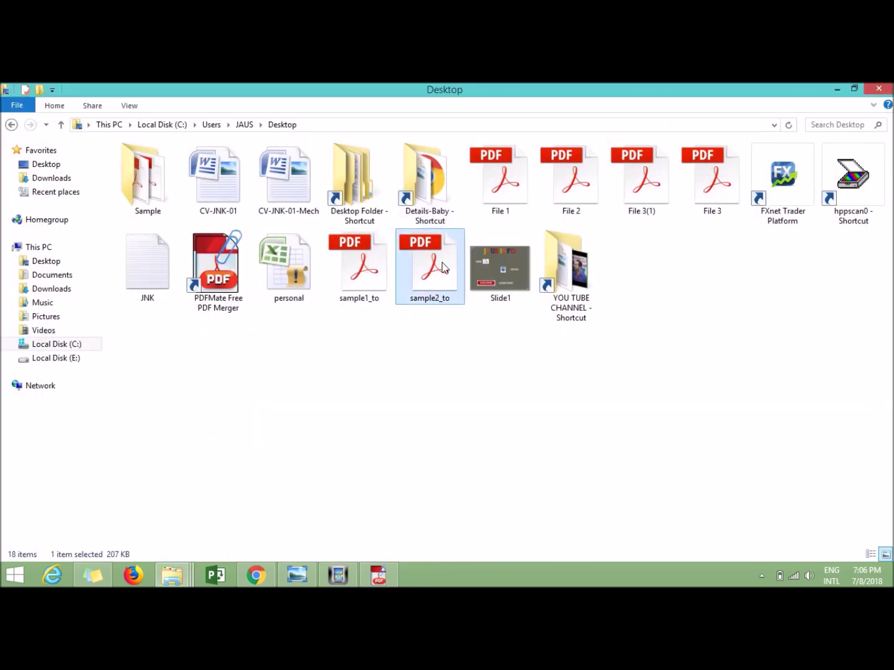
scroll(262, 262, down, 15)
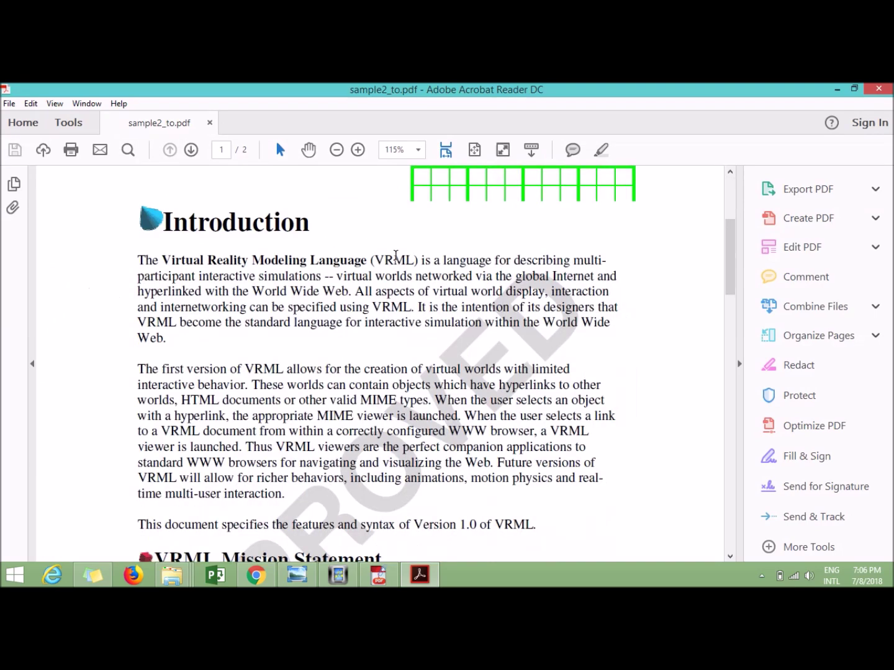
scroll(426, 286, down, 6)
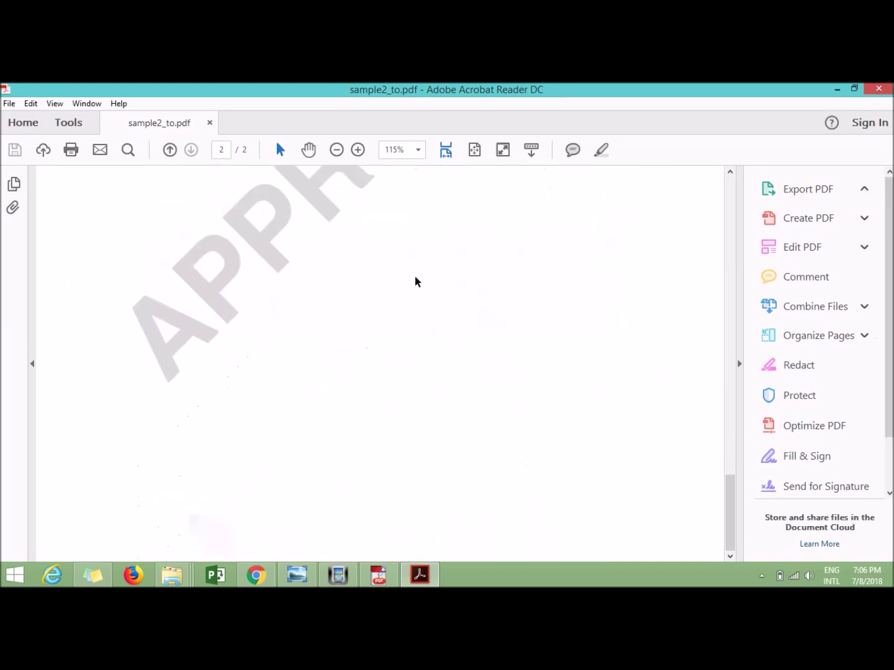
scroll(407, 297, up, 7)
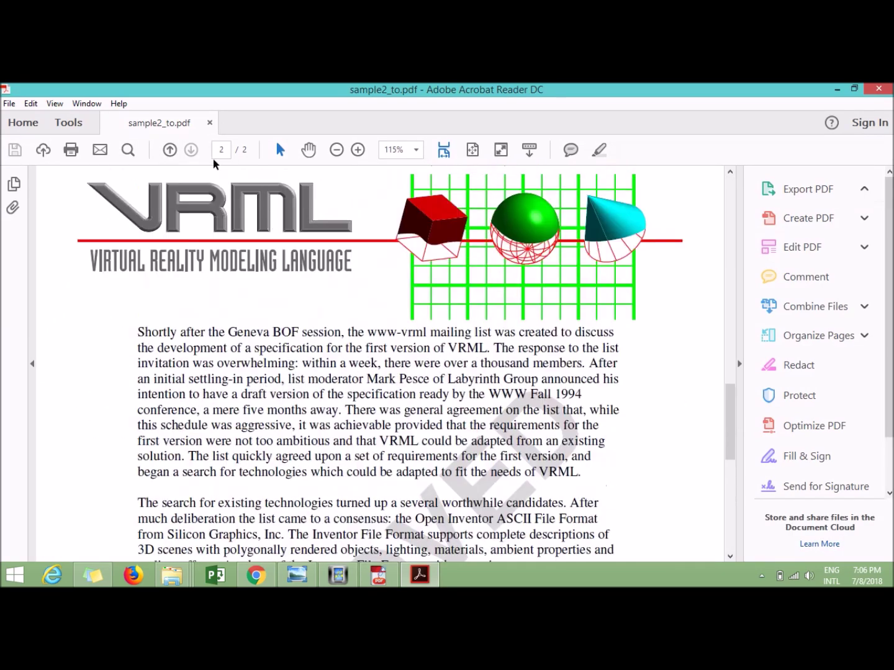
click(879, 89)
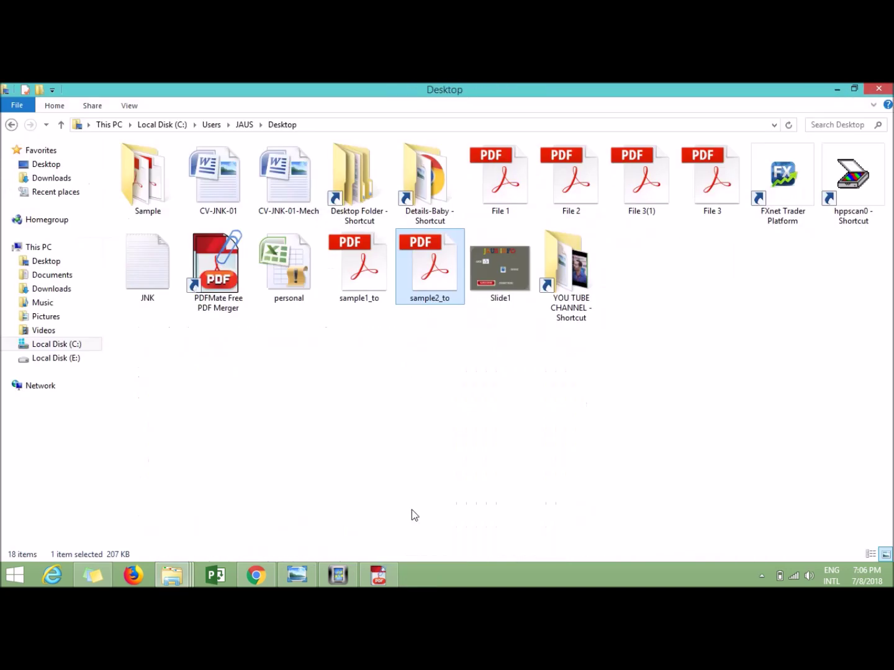
click(379, 574)
Turn merging on, change the output name from File 3 to File 5, and build
click(371, 121)
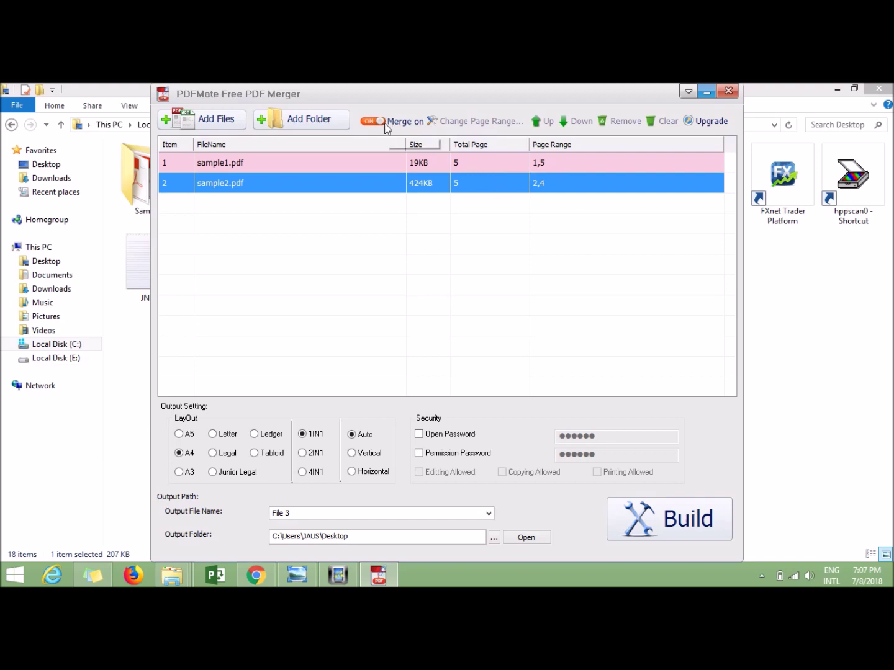
double_click(309, 519)
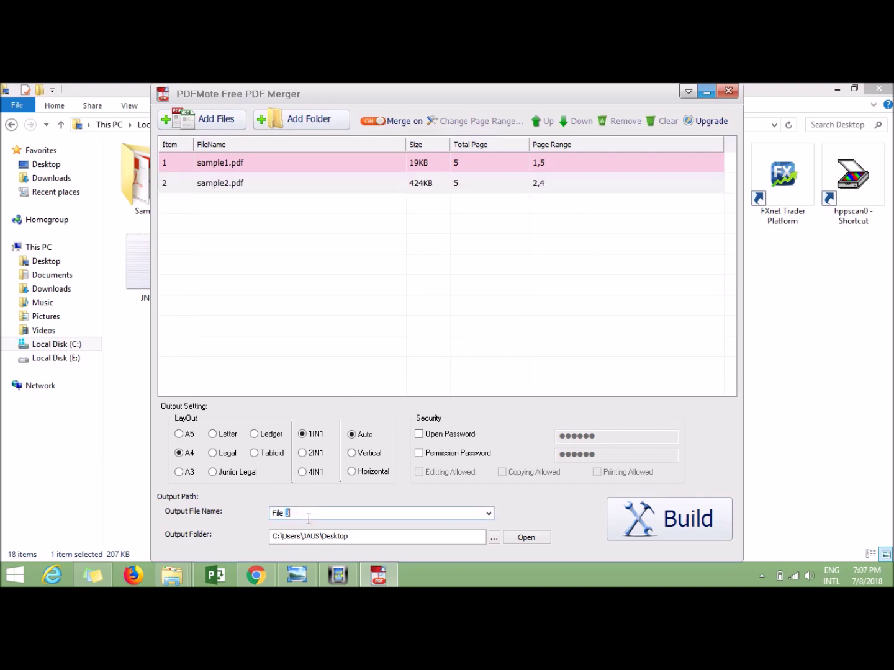
key(BackSpace)
text(5)
click(647, 520)
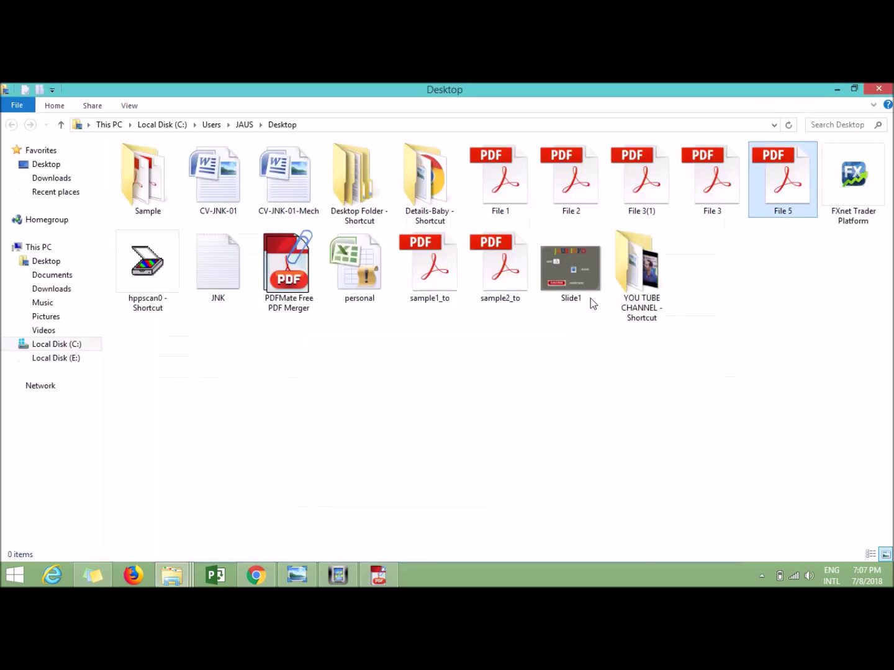
Open File 5.pdf in Acrobat Reader and scroll through its four merged pages
right_click(780, 205)
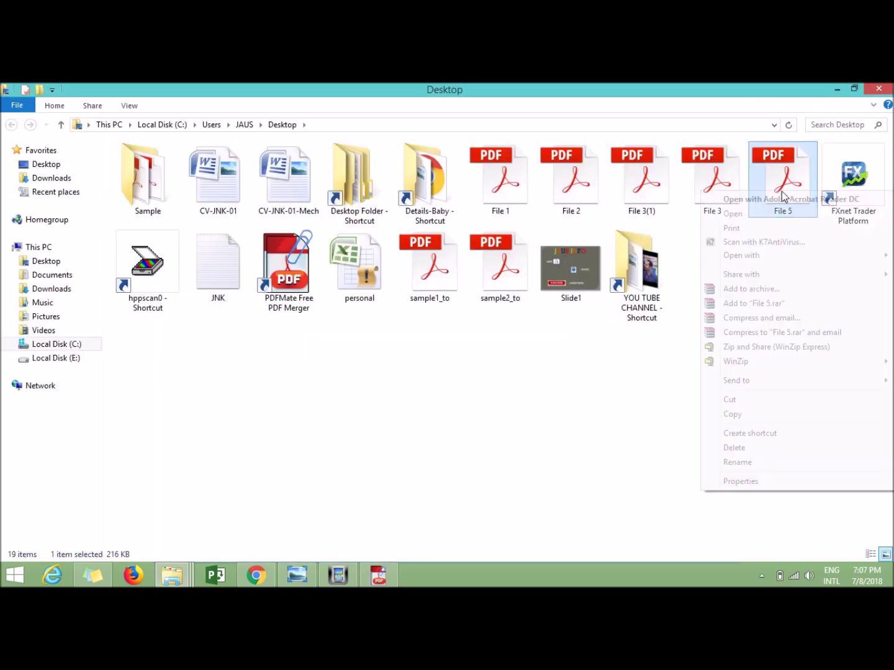
click(779, 198)
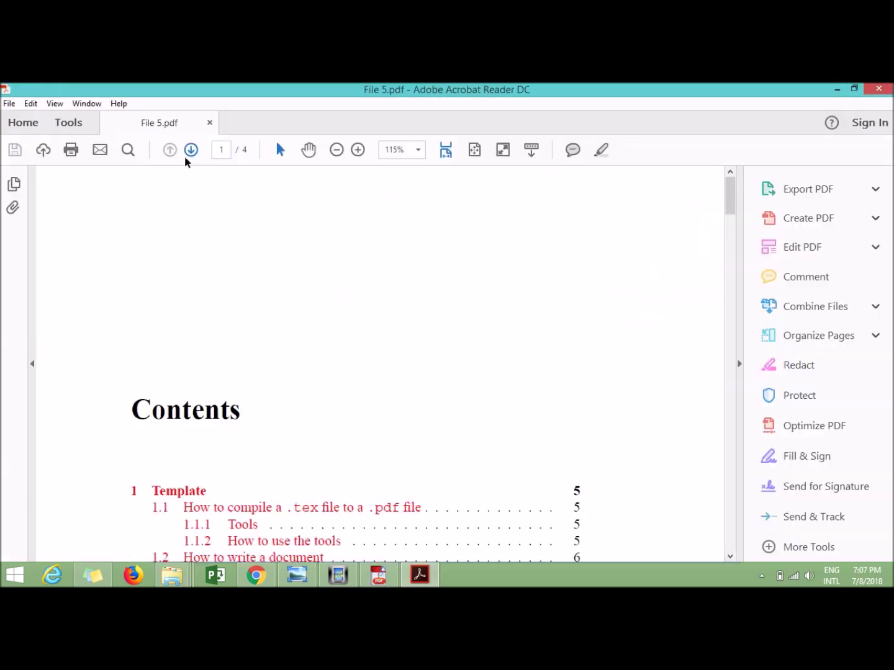
scroll(270, 316, down, 10)
scroll(270, 316, down, 20)
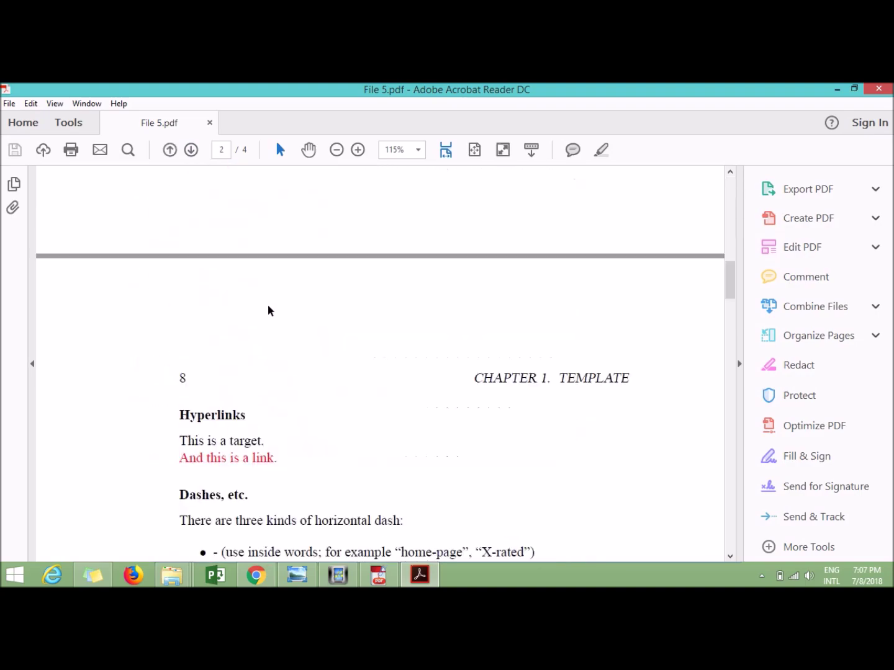
scroll(260, 314, down, 20)
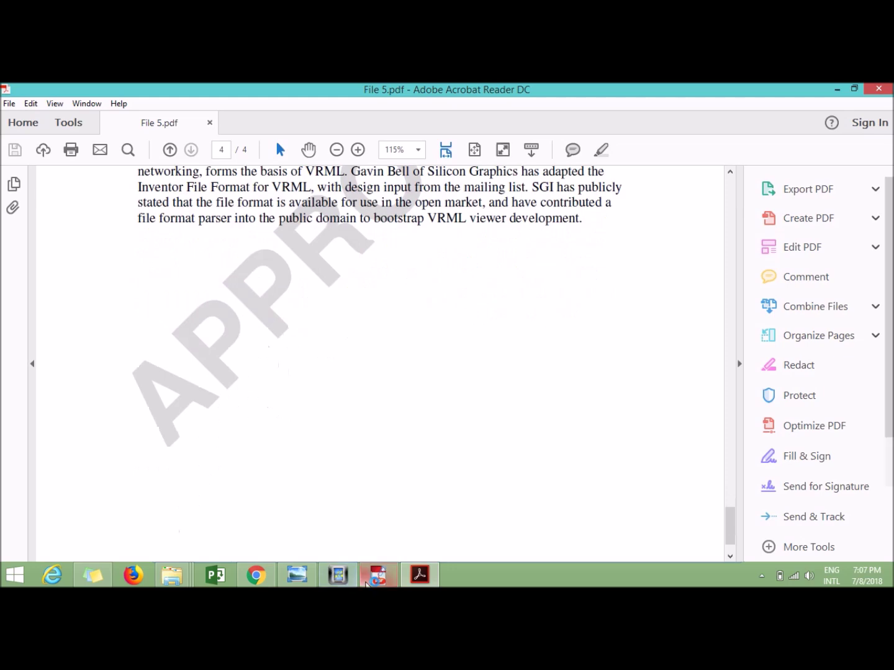
click(379, 576)
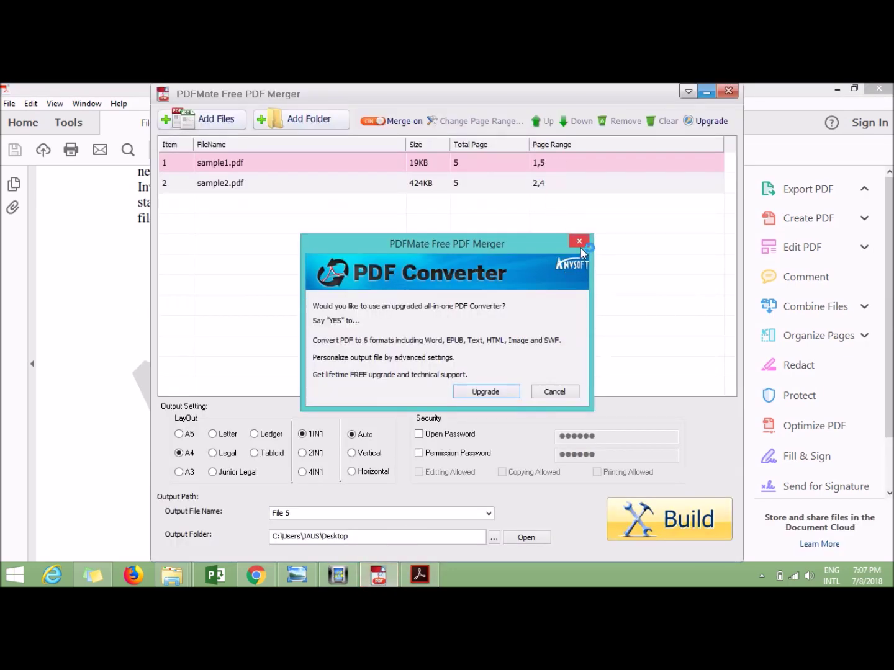
Close the PDF Converter upgrade dialog and select sample1.pdf's row in the file list
click(580, 246)
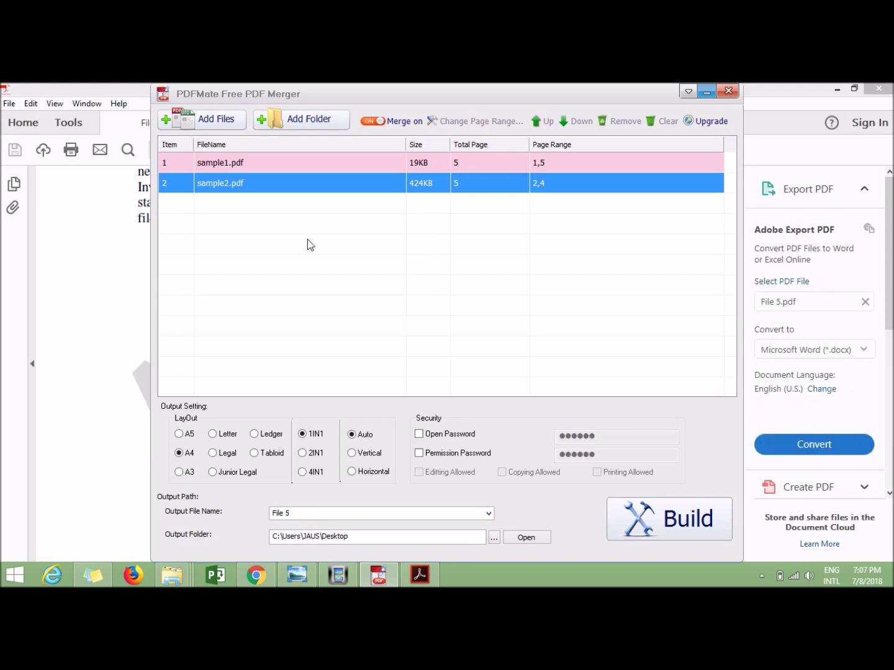
click(234, 205)
click(224, 165)
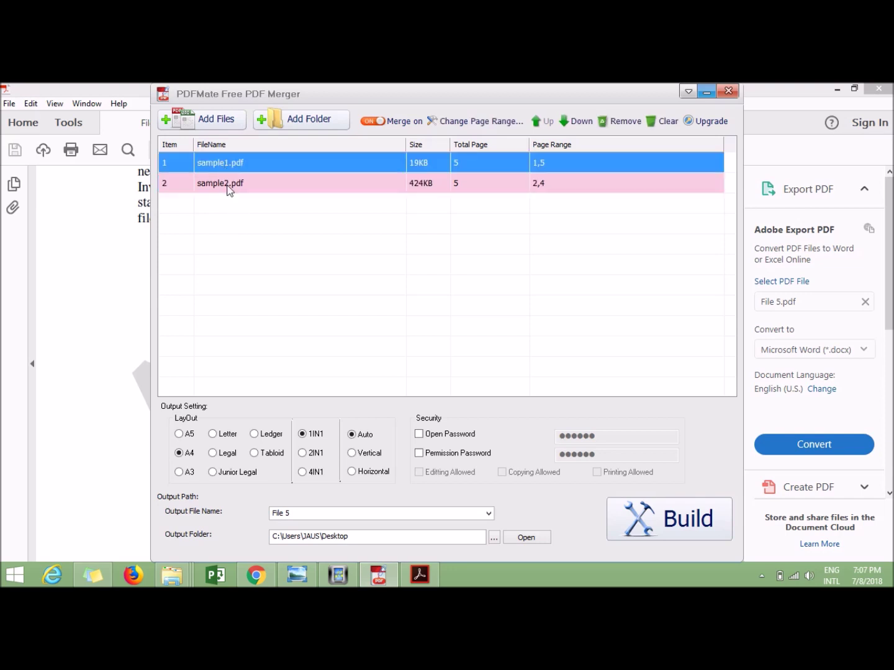
click(226, 208)
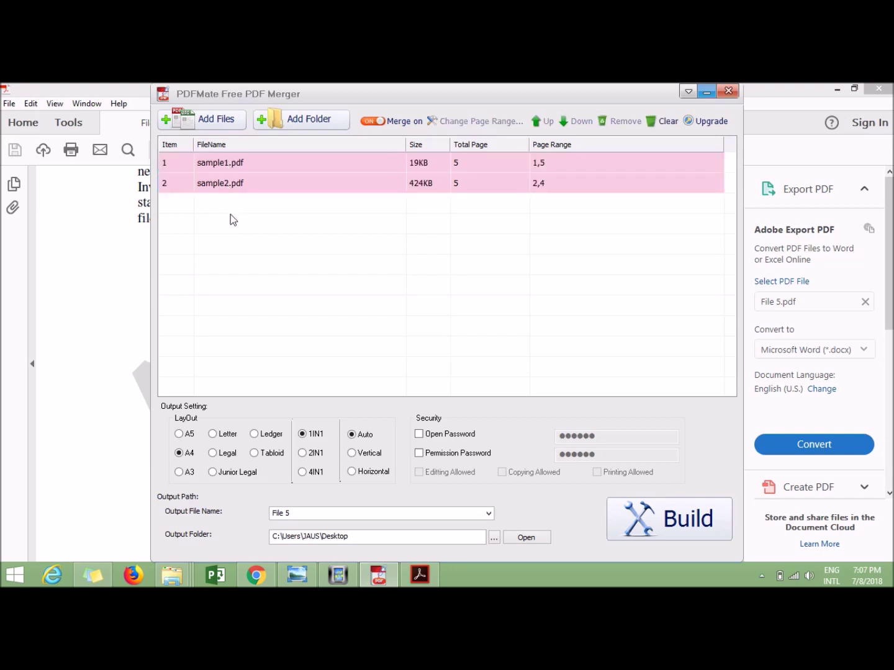
click(547, 166)
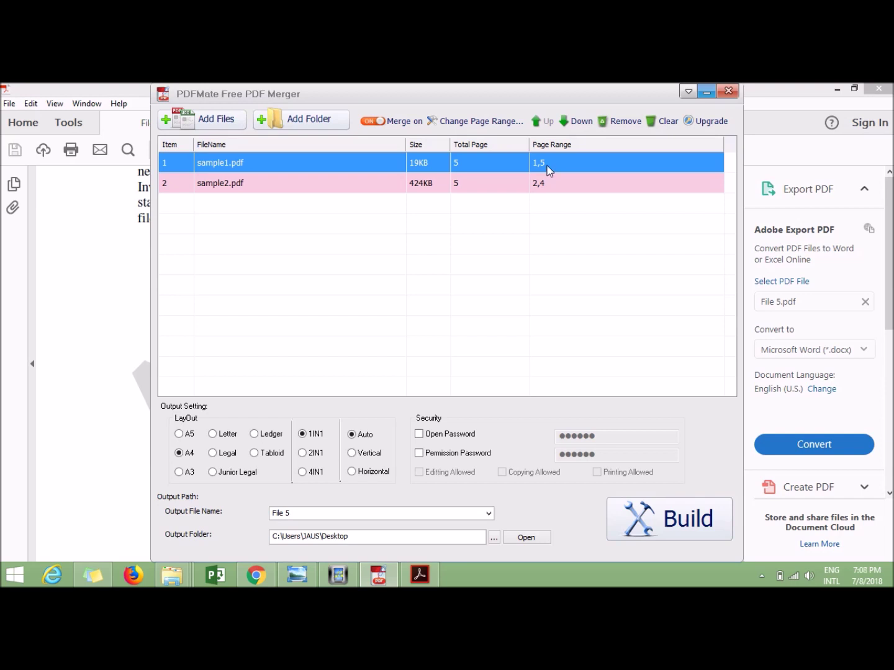
right_click(549, 171)
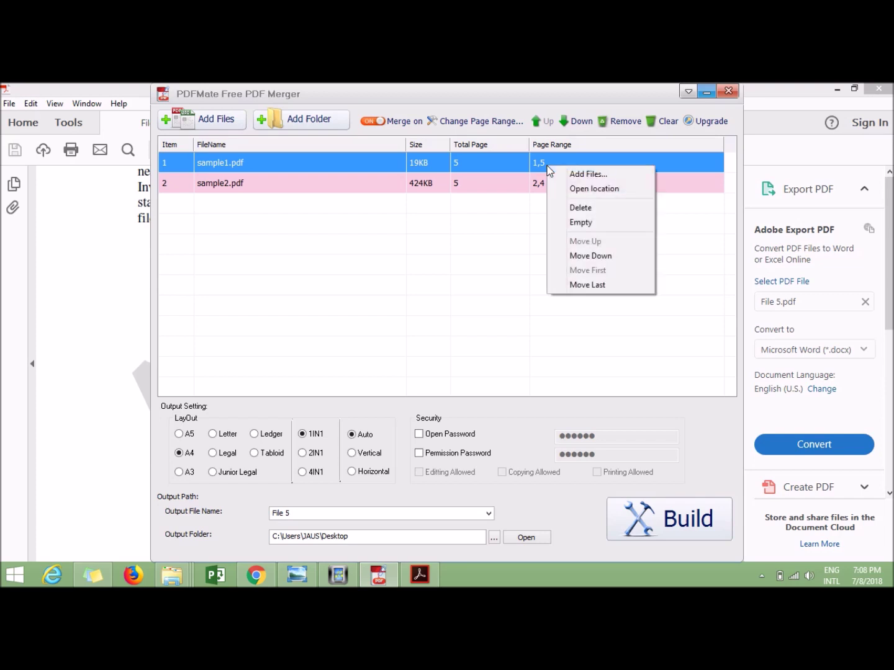
Replace sample1.pdf's page range 1,5 with 5,3,4,1,2 and confirm with OK
click(549, 165)
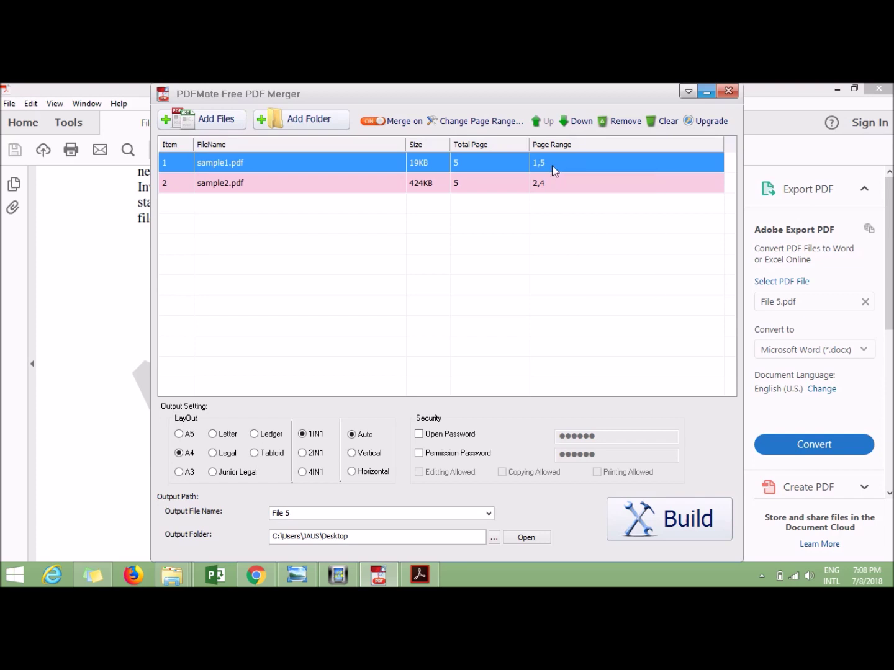
double_click(553, 164)
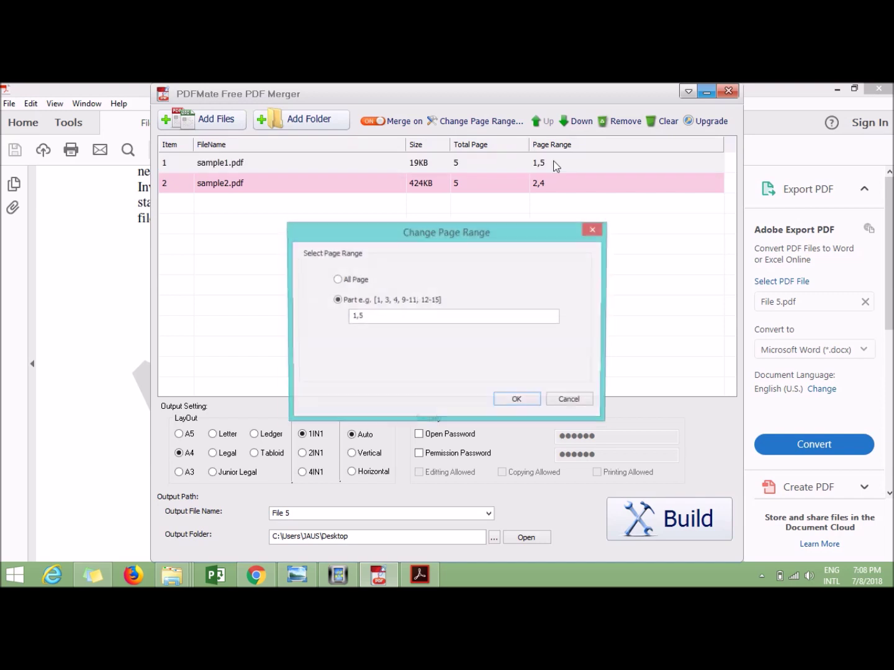
drag(405, 320, 321, 320)
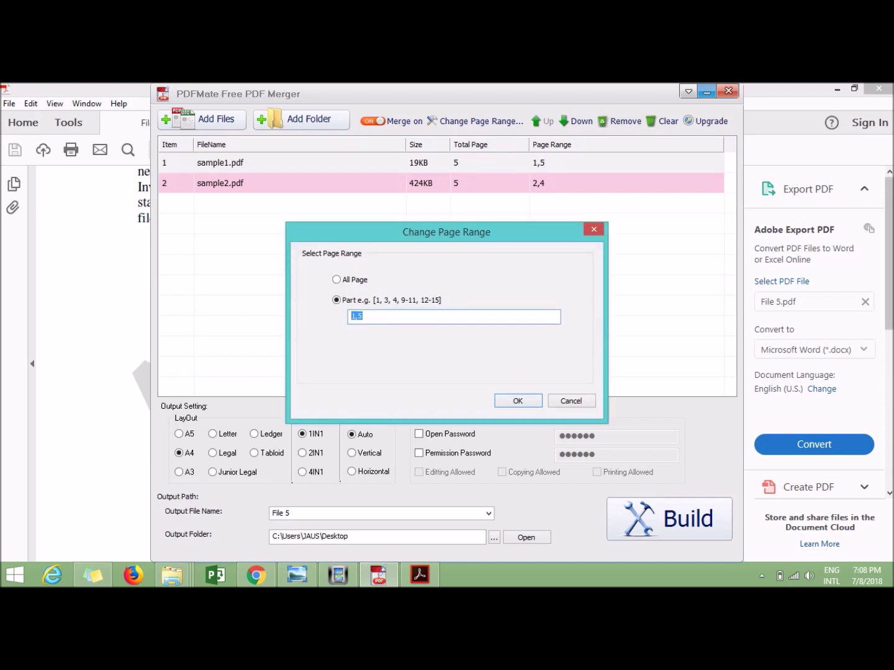
text(5,3,4,1,2)
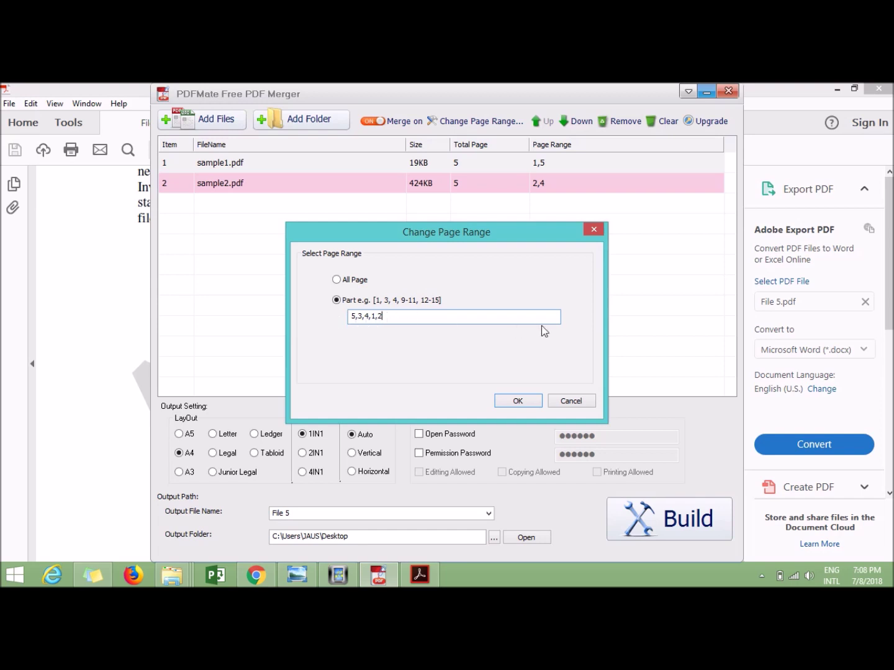
click(519, 401)
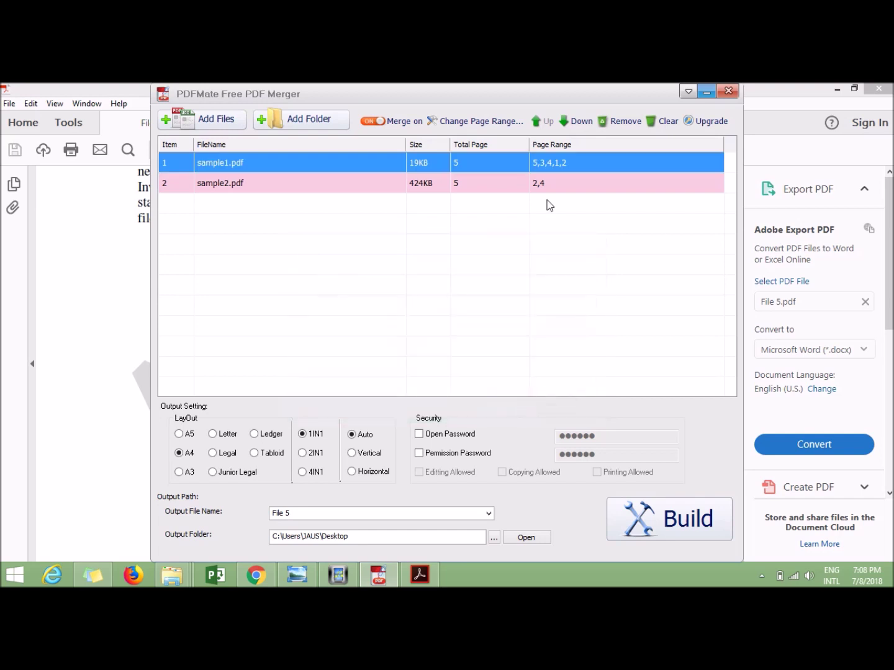
click(554, 186)
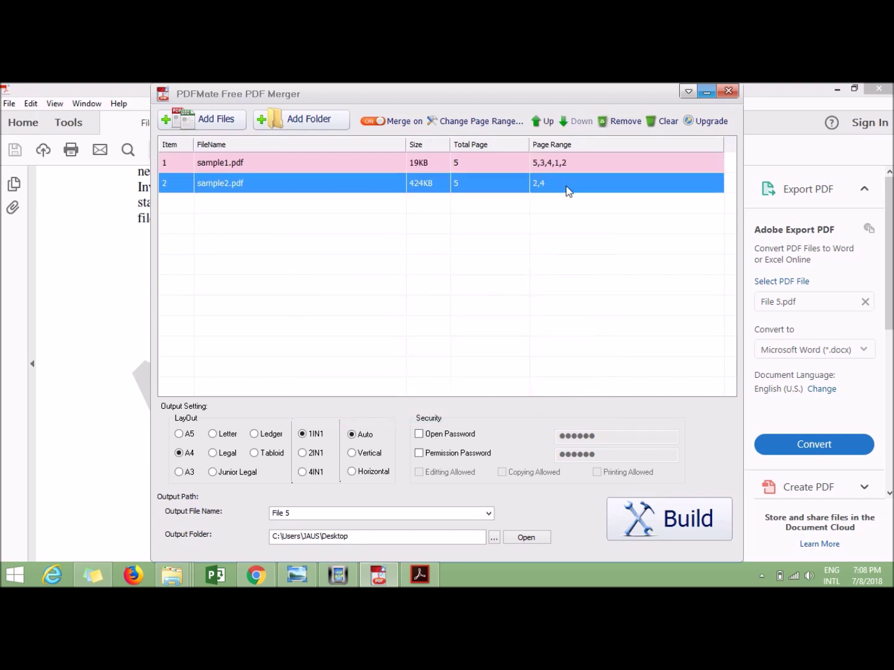
double_click(567, 191)
click(593, 232)
click(380, 122)
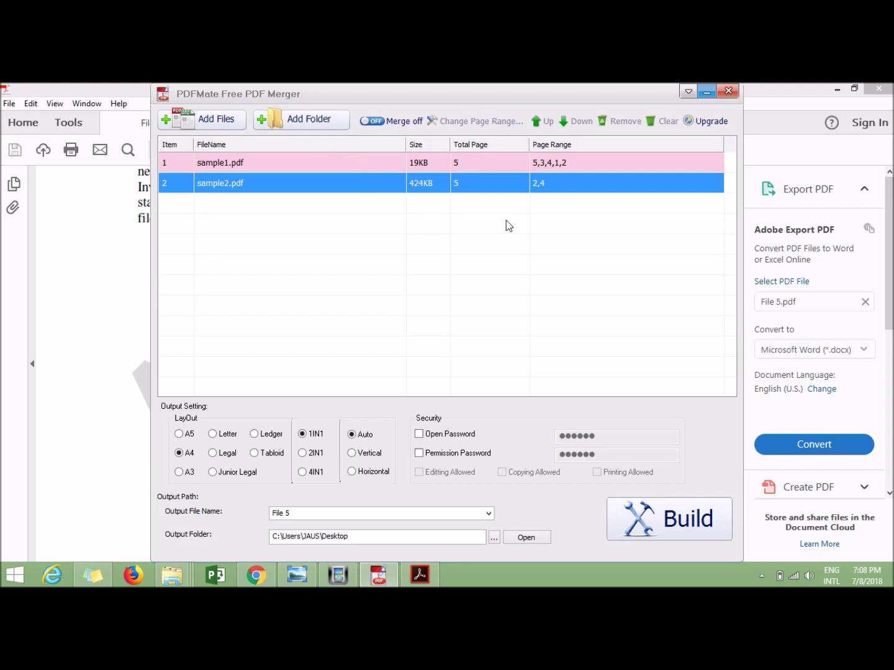
click(370, 121)
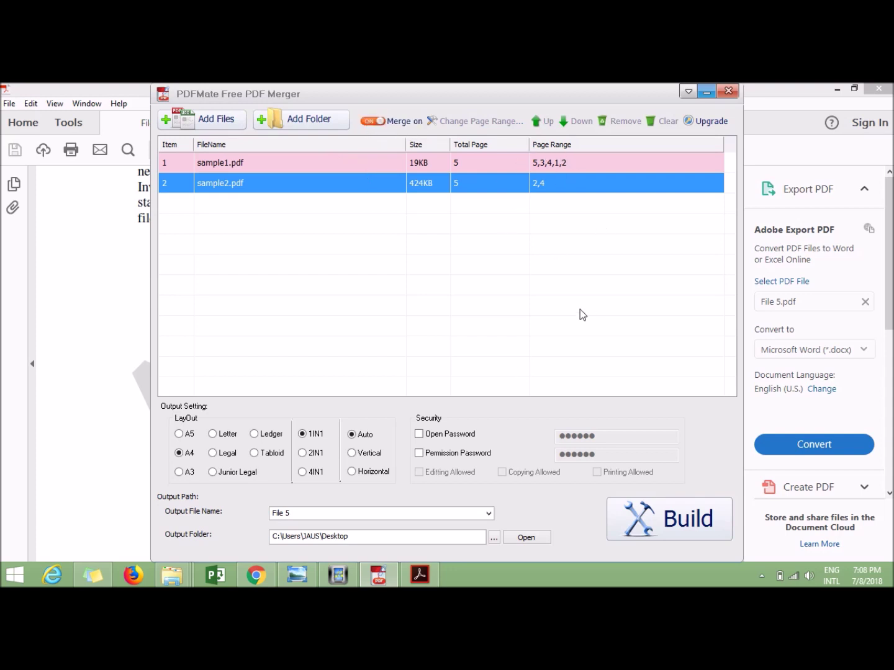